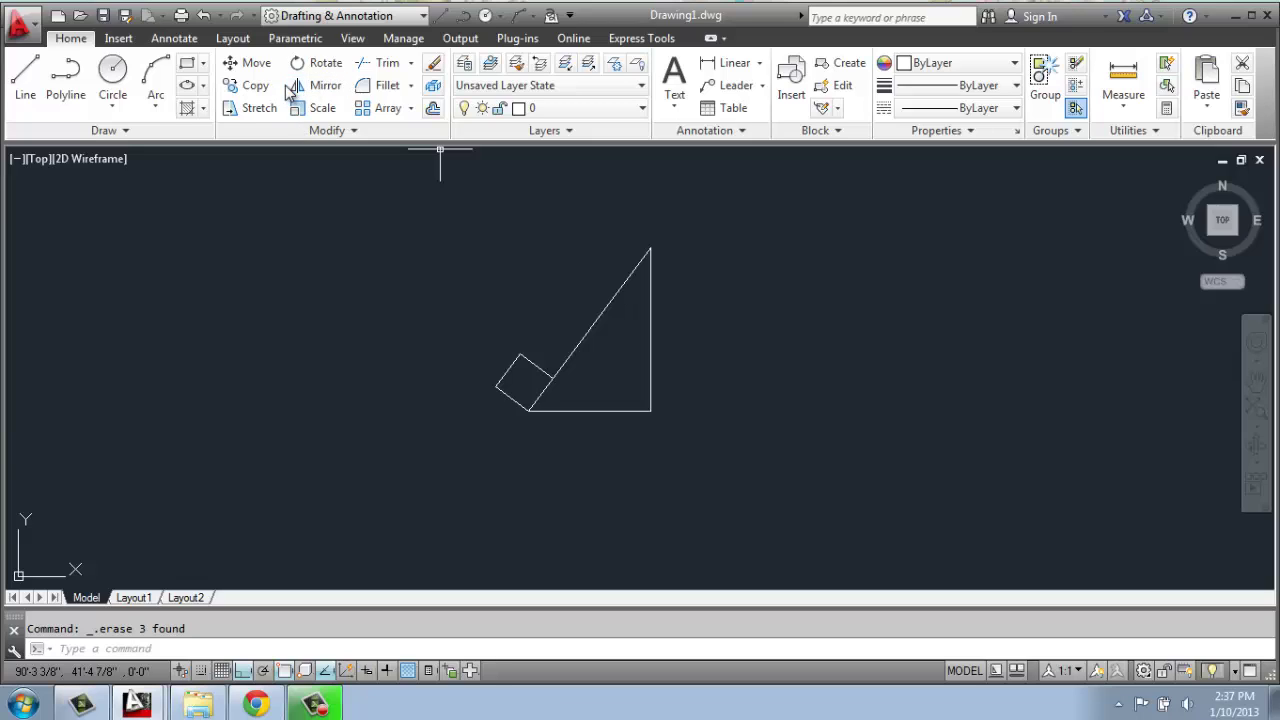
- Recentre the drawing, then start a Mirror on the triangle and square and cancel it
mouse_move(711, 340)
middle_down()
mouse_move(583, 363)
mouse_move(589, 349)
middle_up()
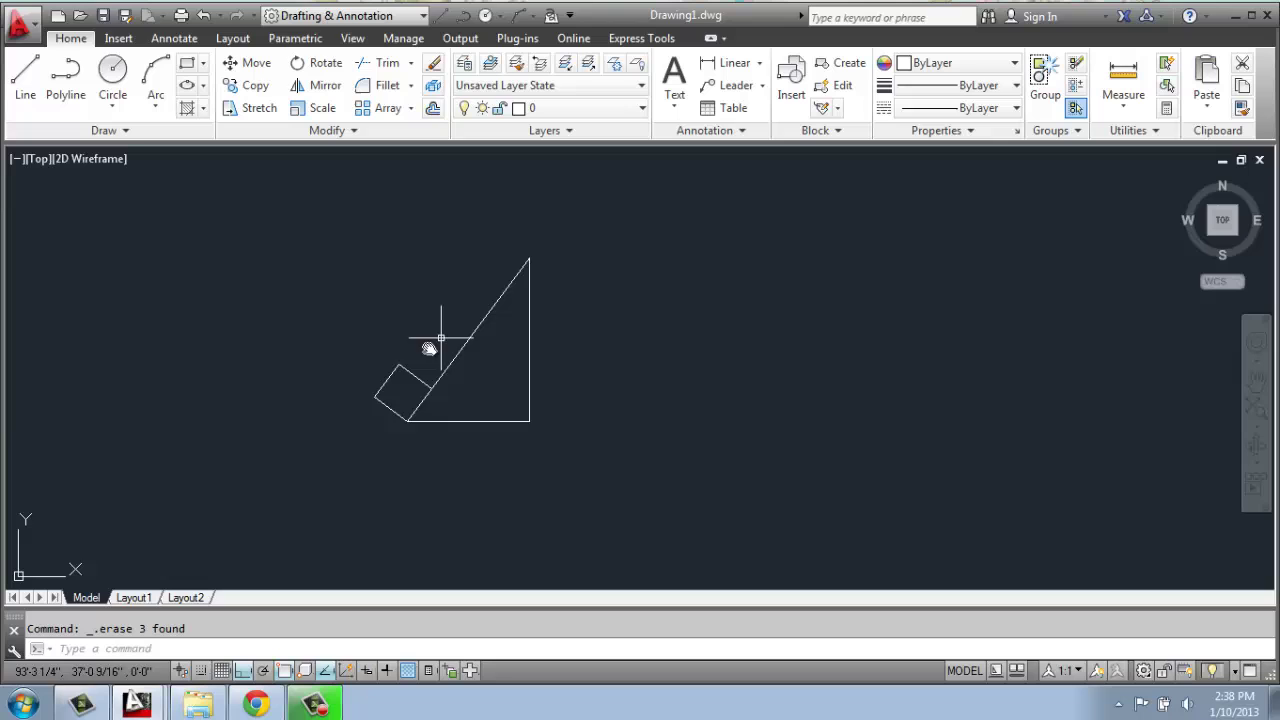
middle_drag(508, 400, 560, 409)
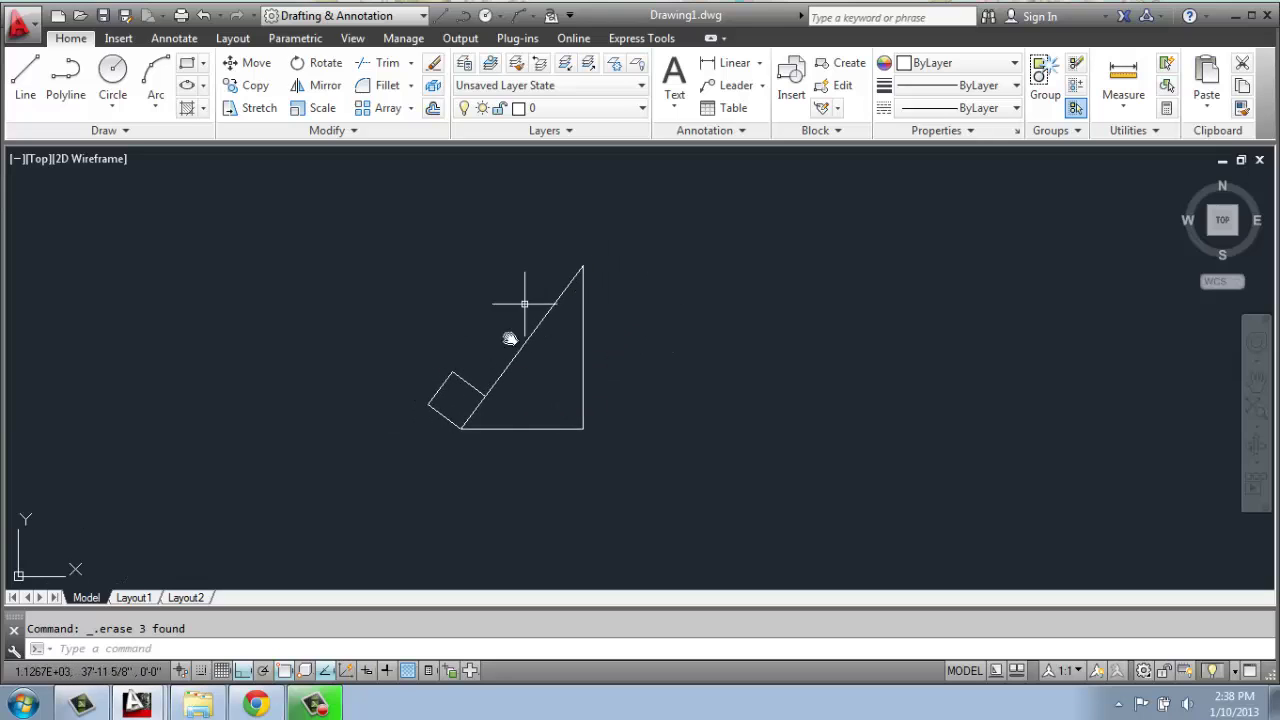
scroll(506, 374, up, 2)
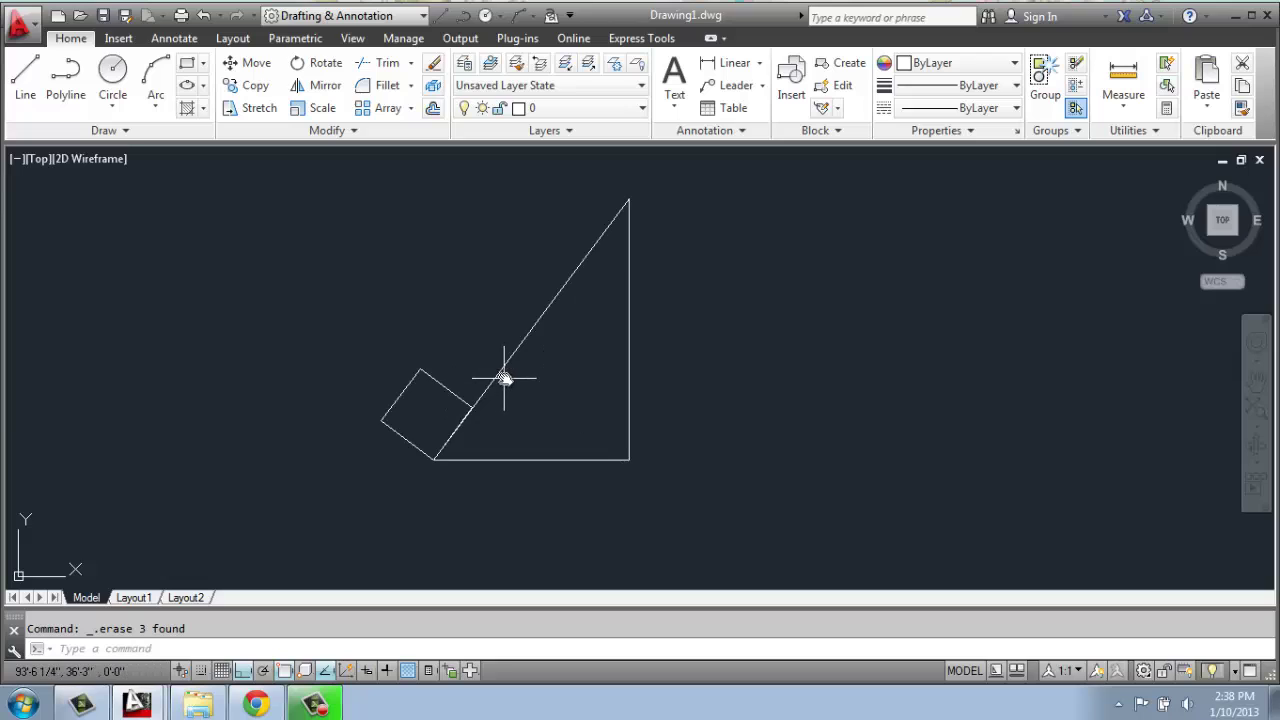
middle_drag(595, 346, 577, 354)
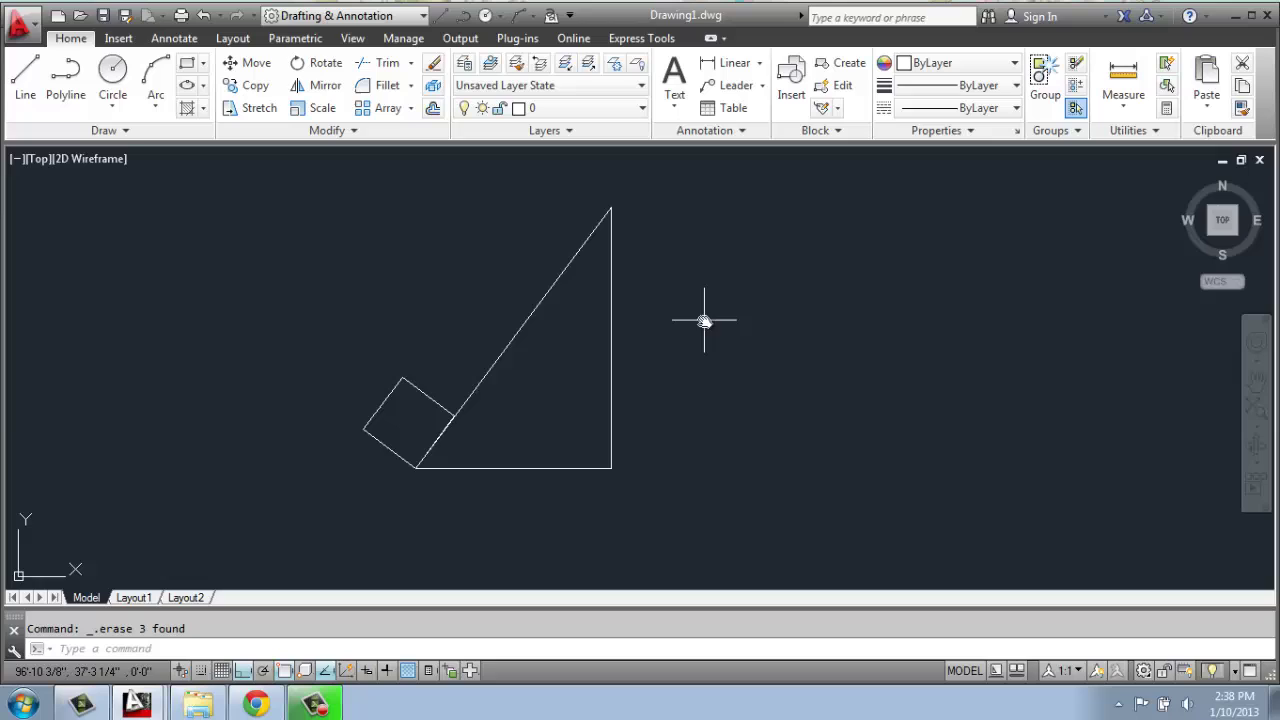
mouse_move(704, 320)
middle_down()
mouse_move(676, 318)
mouse_move(667, 336)
middle_up()
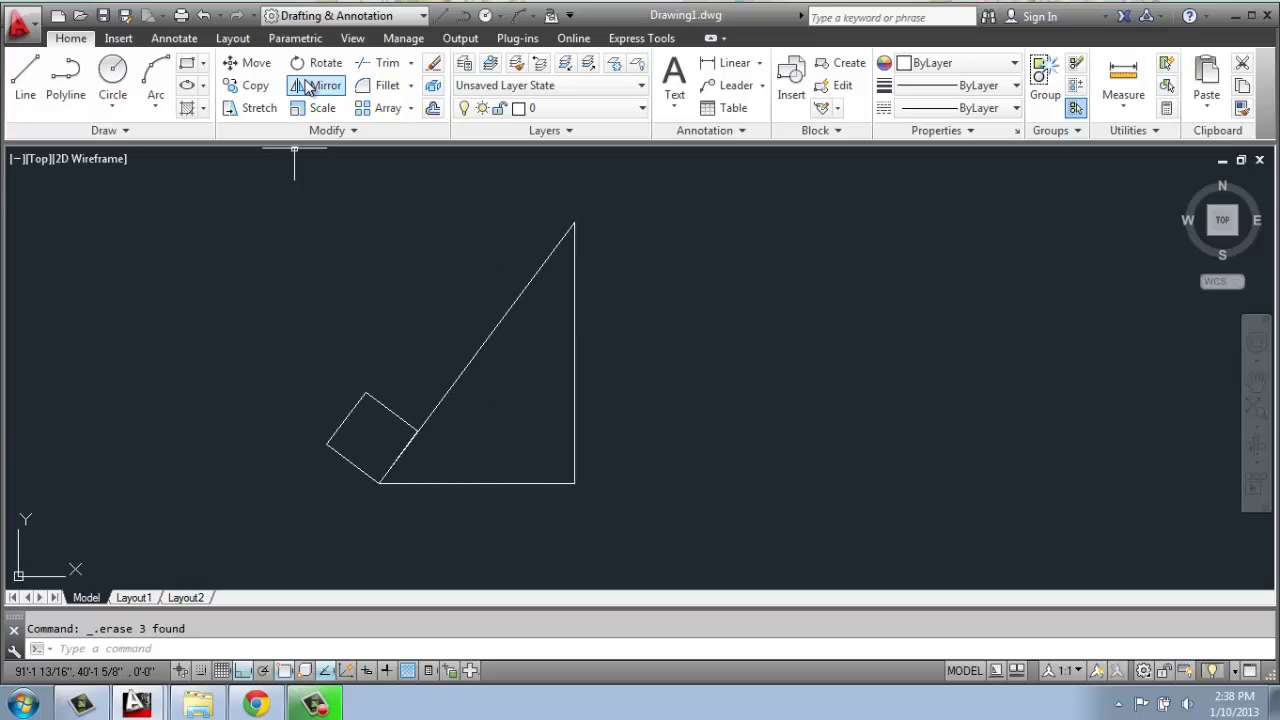
click(307, 87)
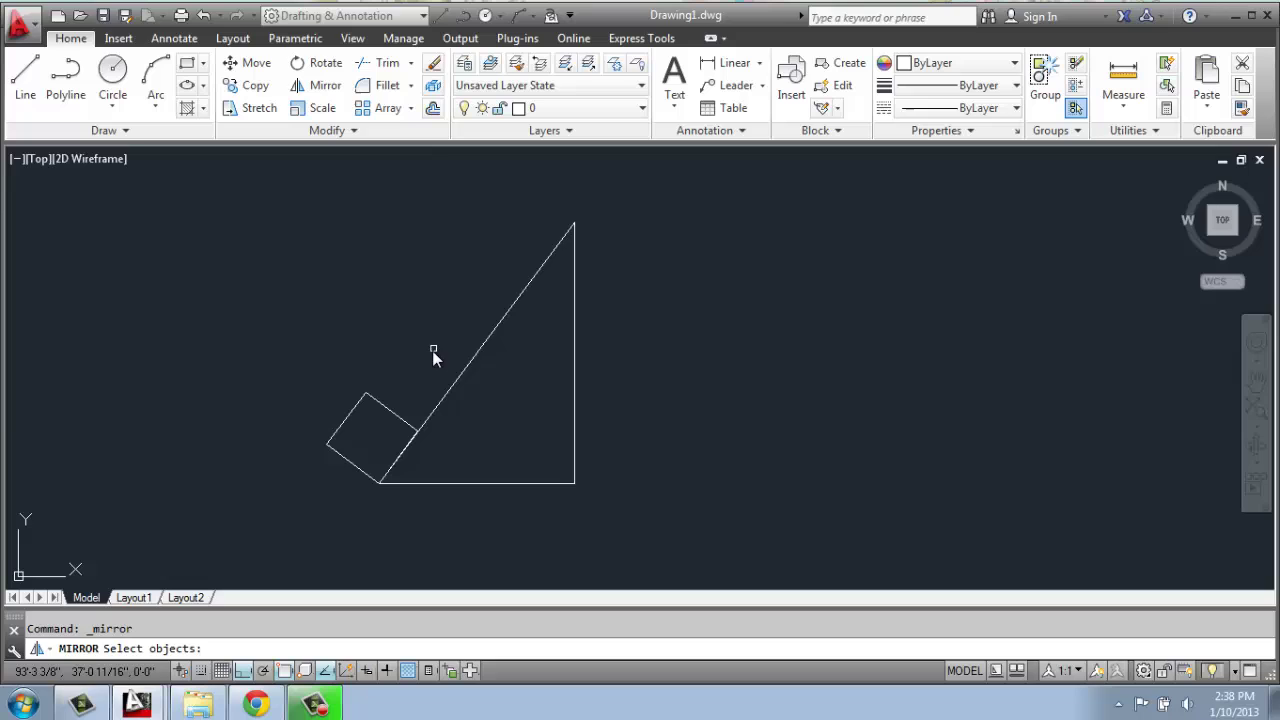
click(570, 268)
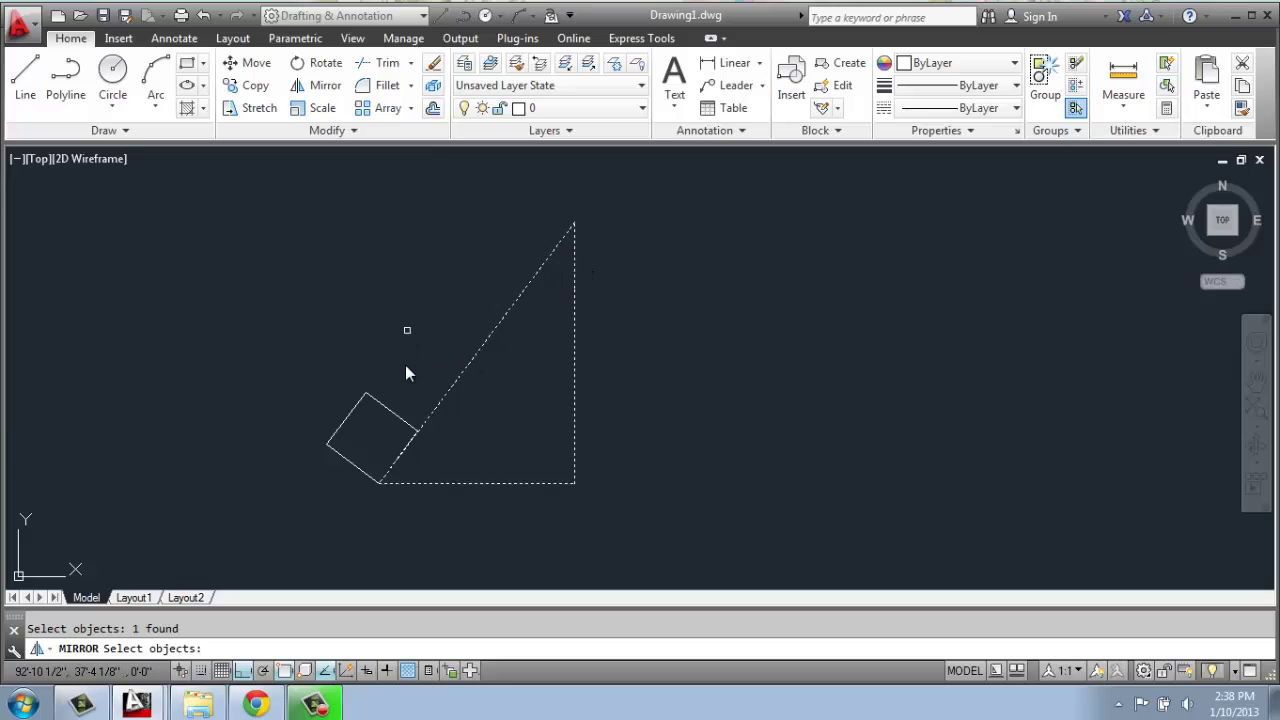
click(391, 413)
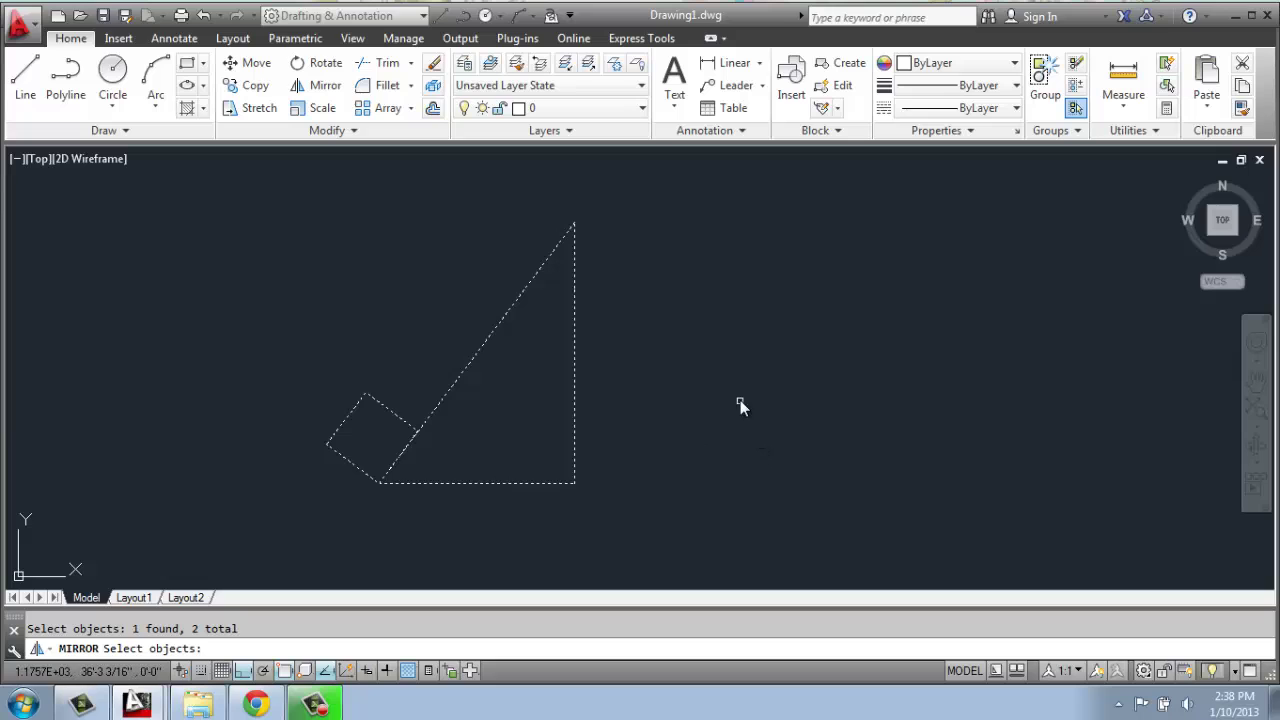
key(Escape)
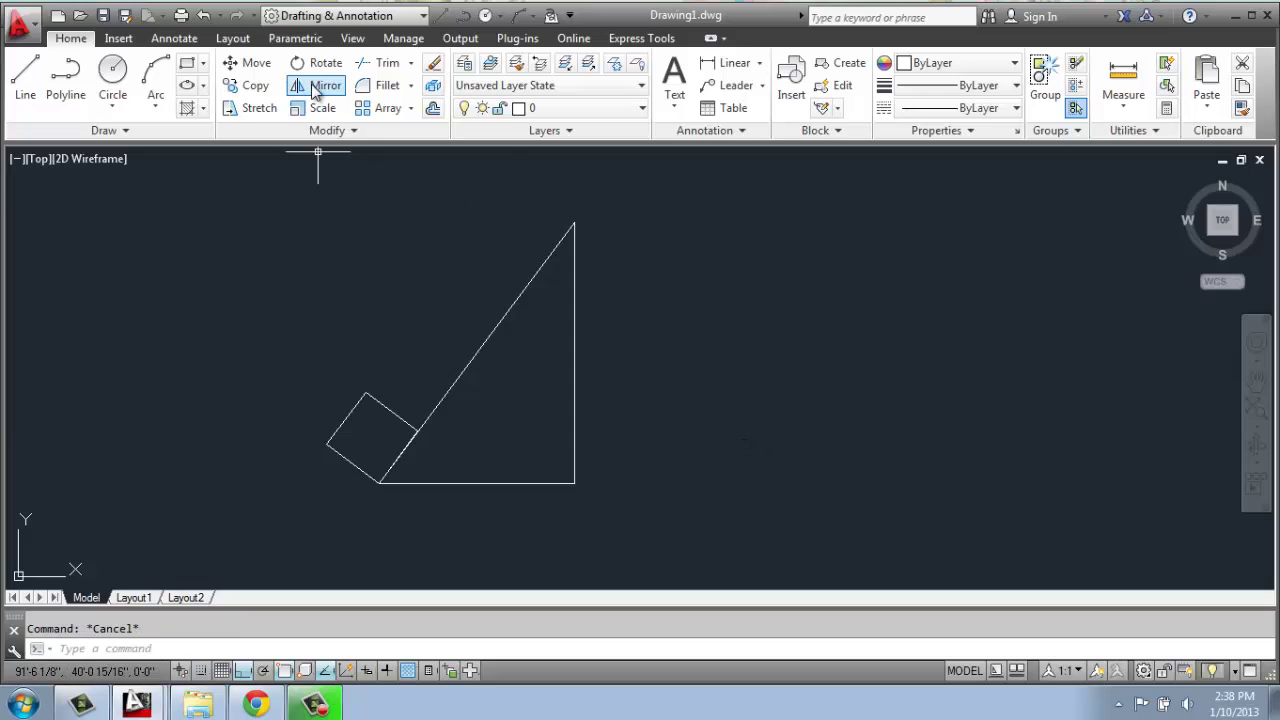
- Restart Mirror and window-select the triangle and square as the 2 objects to reflect
click(318, 85)
click(703, 190)
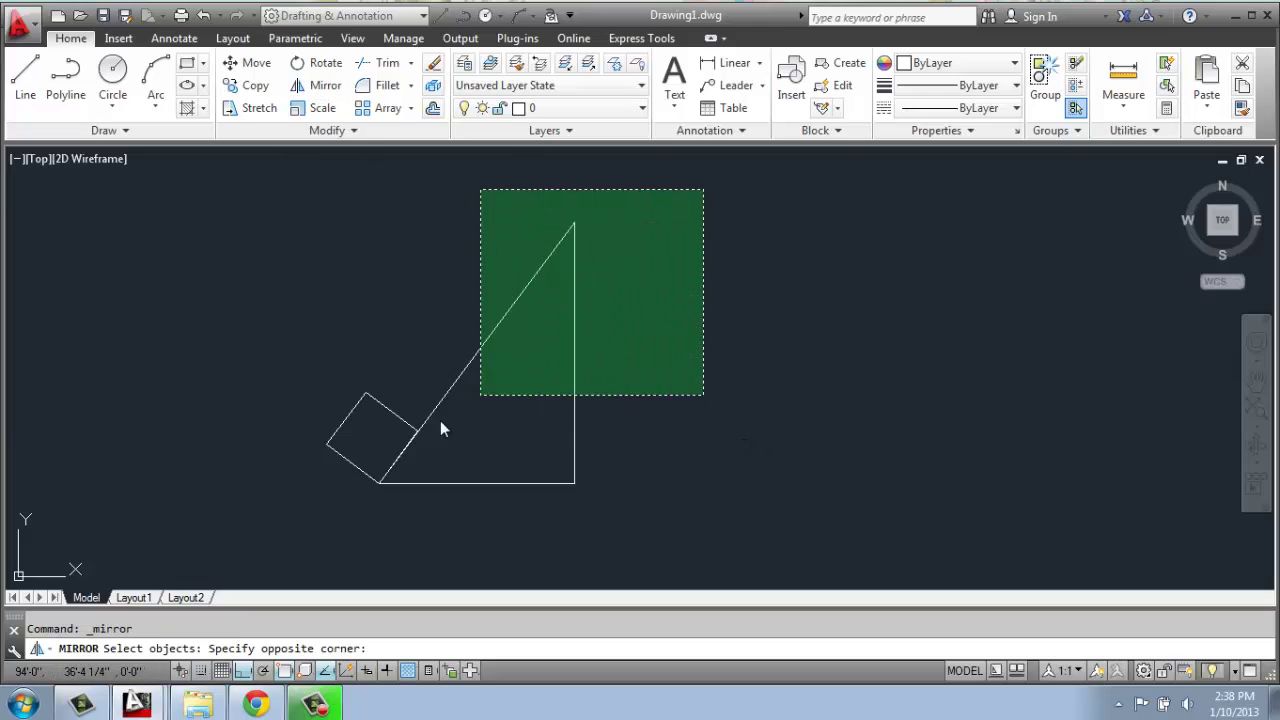
click(295, 532)
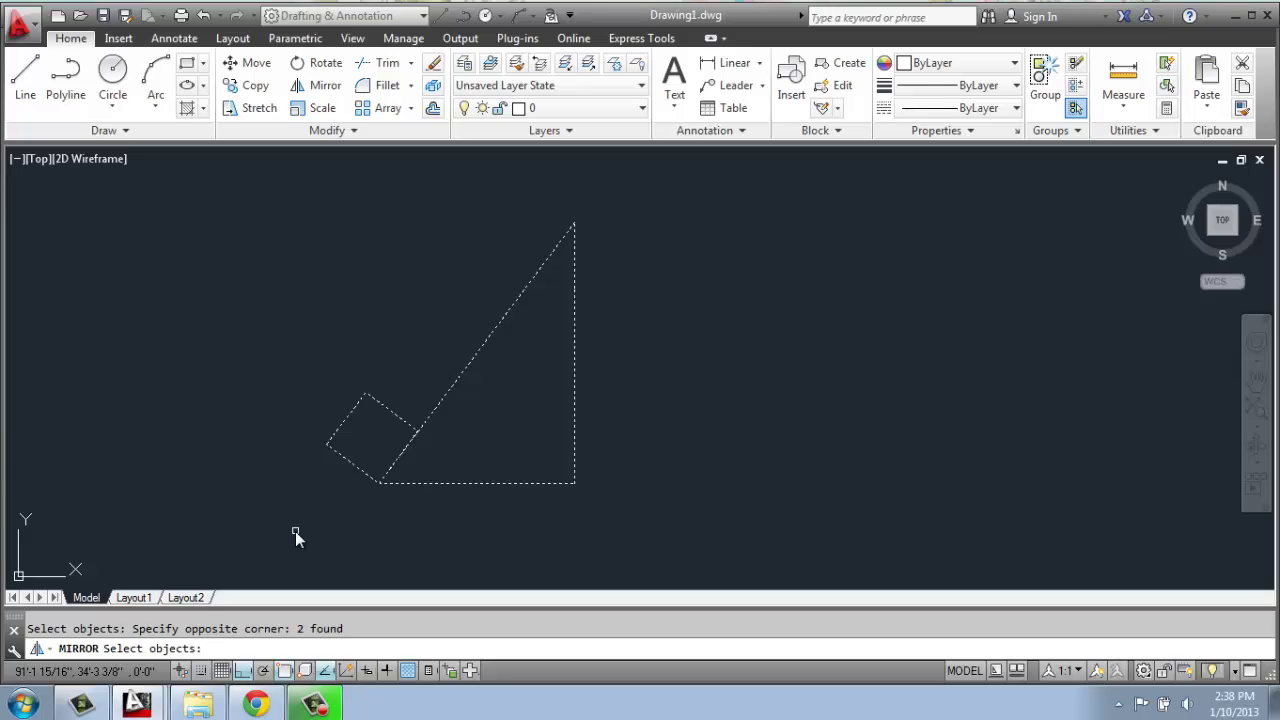
key(Return)
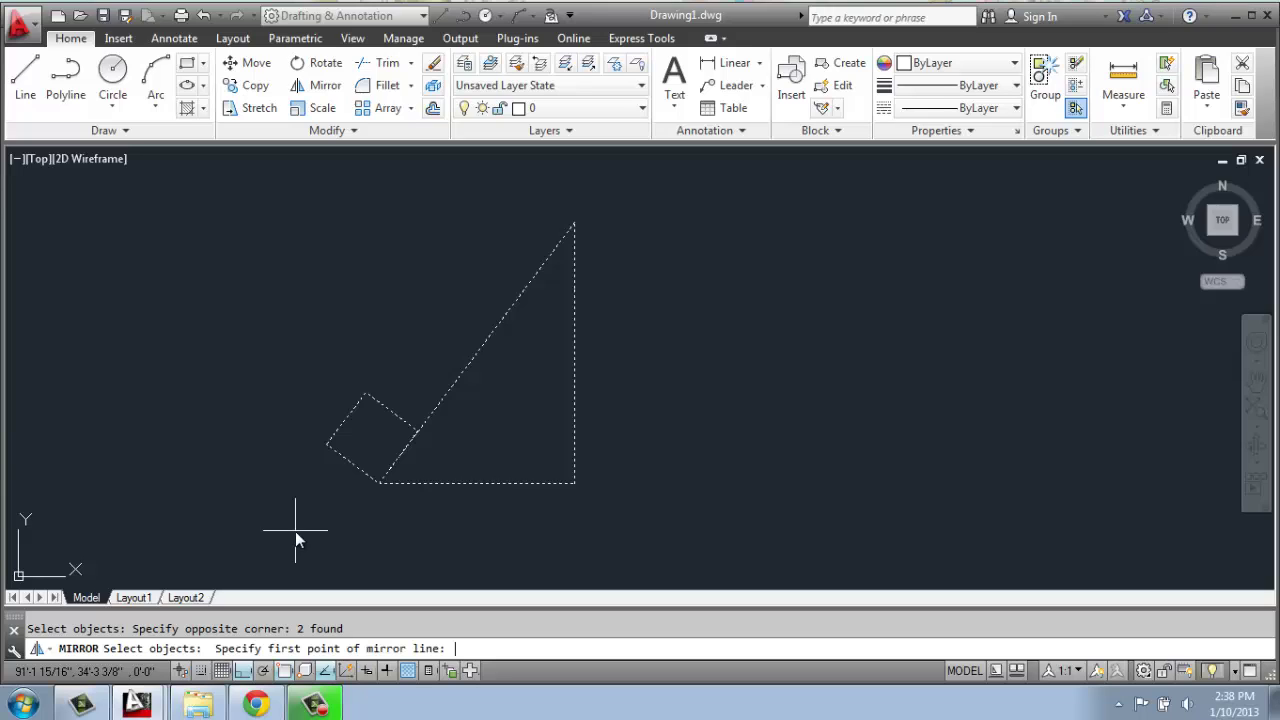
- Reflect the shapes across the triangle's vertical edge, from its bottom corner to the apex, keeping the originals
click(574, 484)
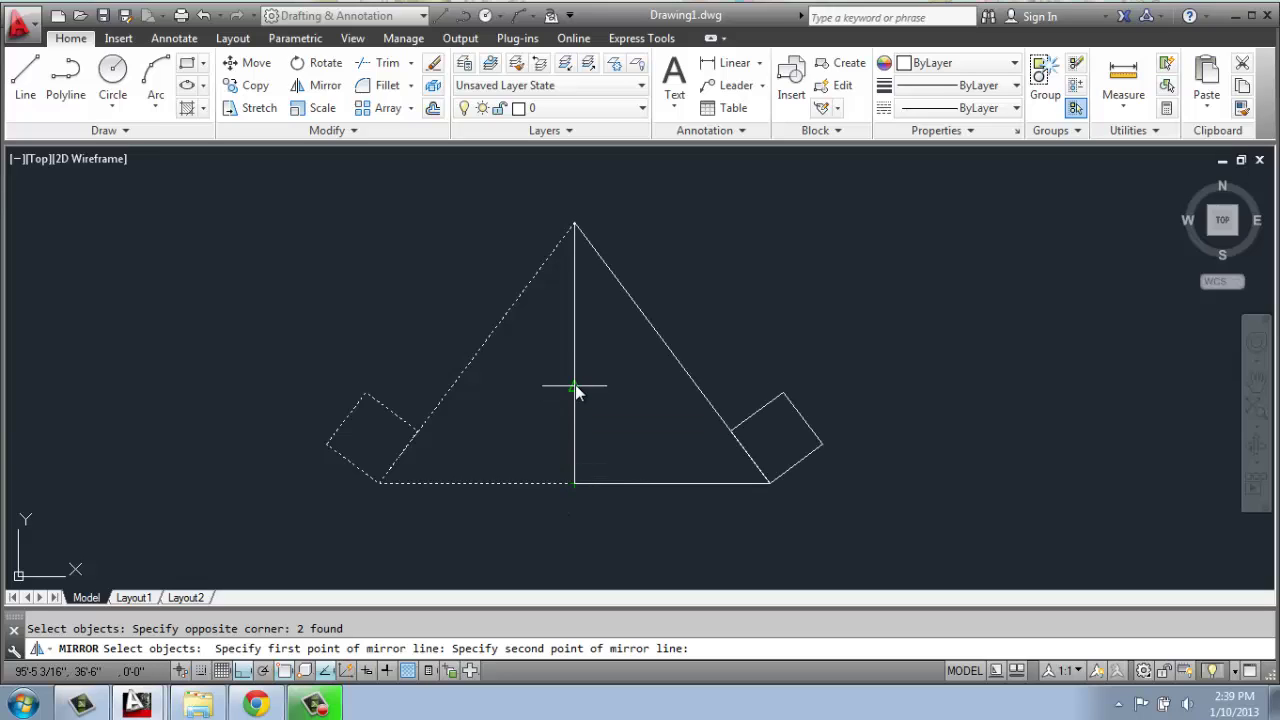
click(574, 224)
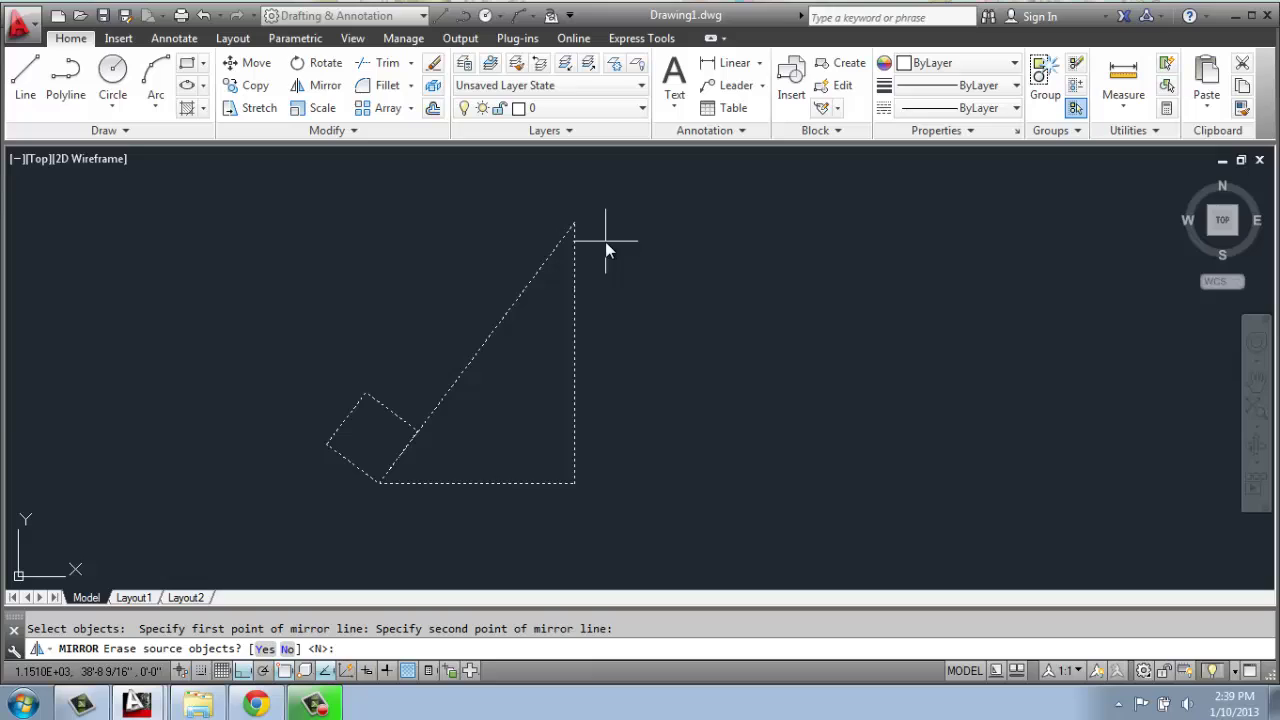
key(Return)
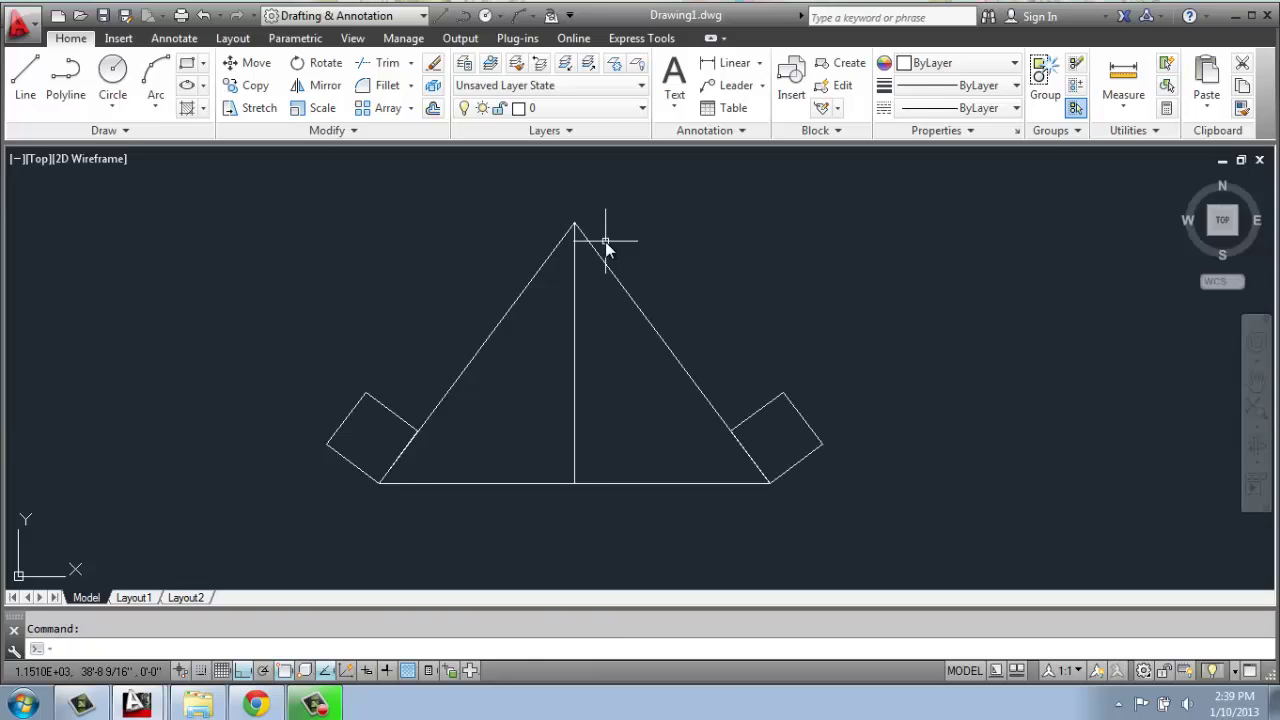
- Clear the trial selections and undo the mirrored right-hand copy with Ctrl+Z
click(608, 268)
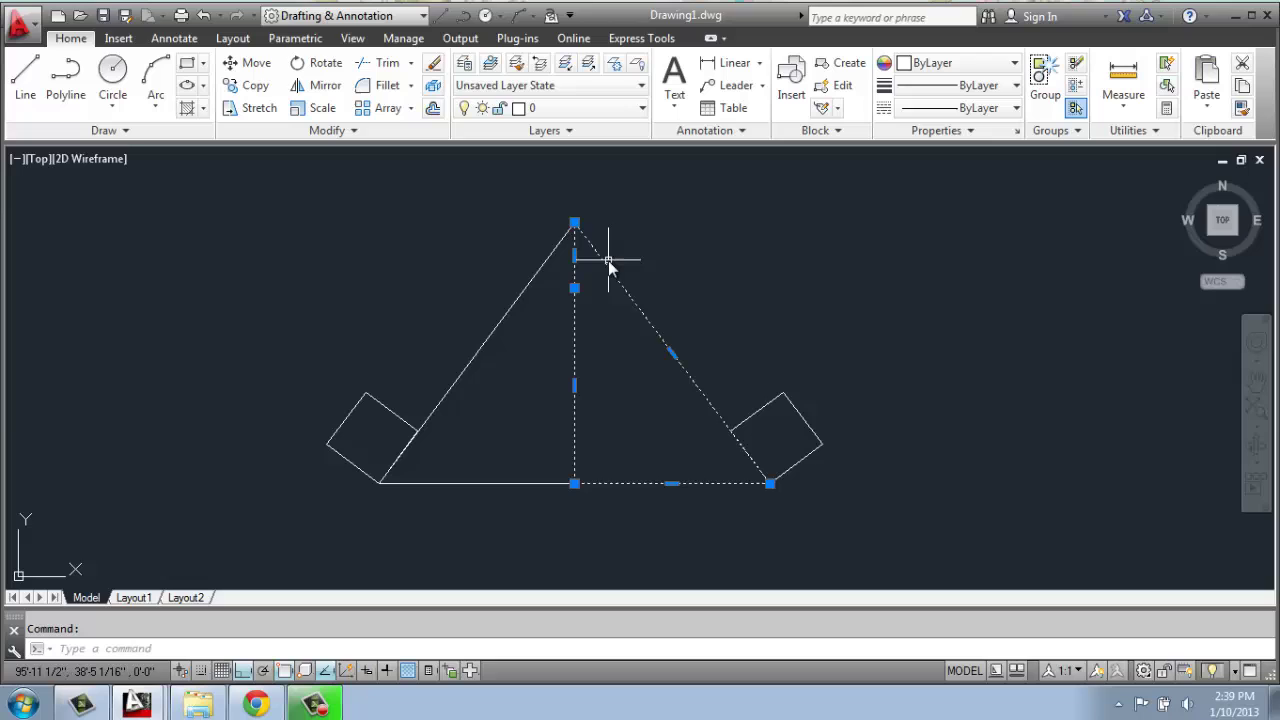
key(Escape)
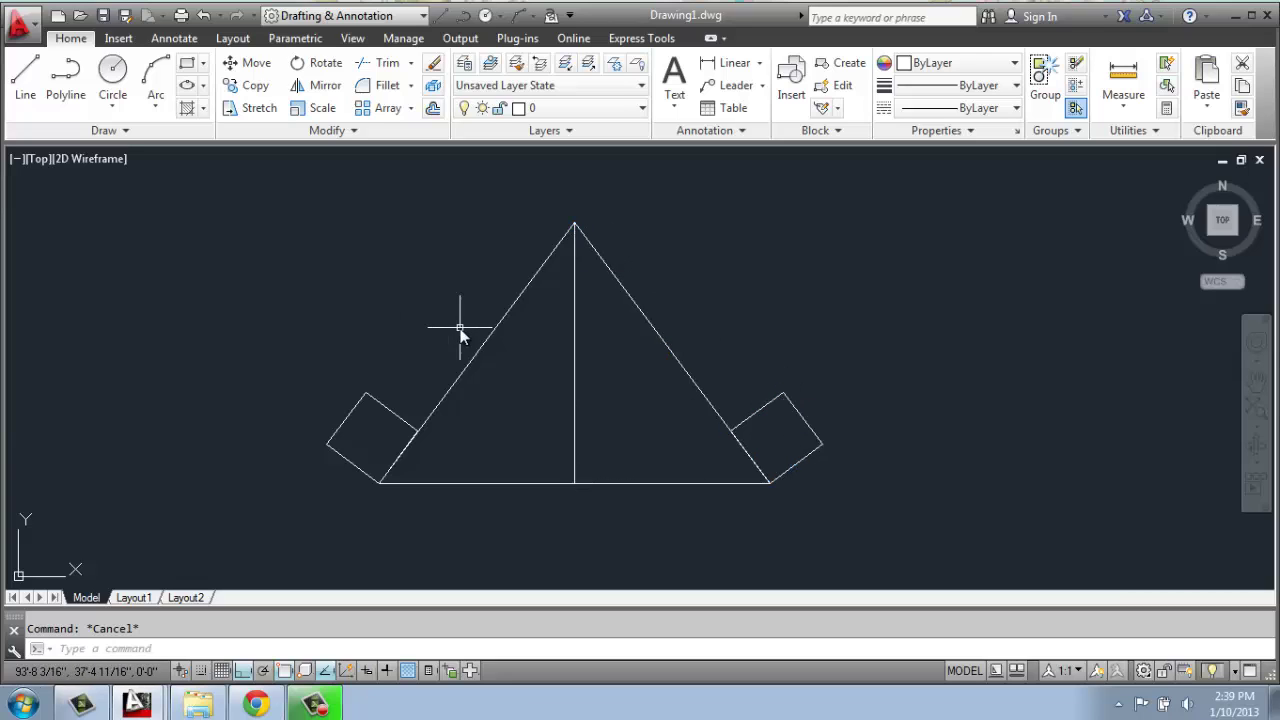
click(477, 348)
click(368, 418)
key(Escape)
scroll(503, 207, down, 2)
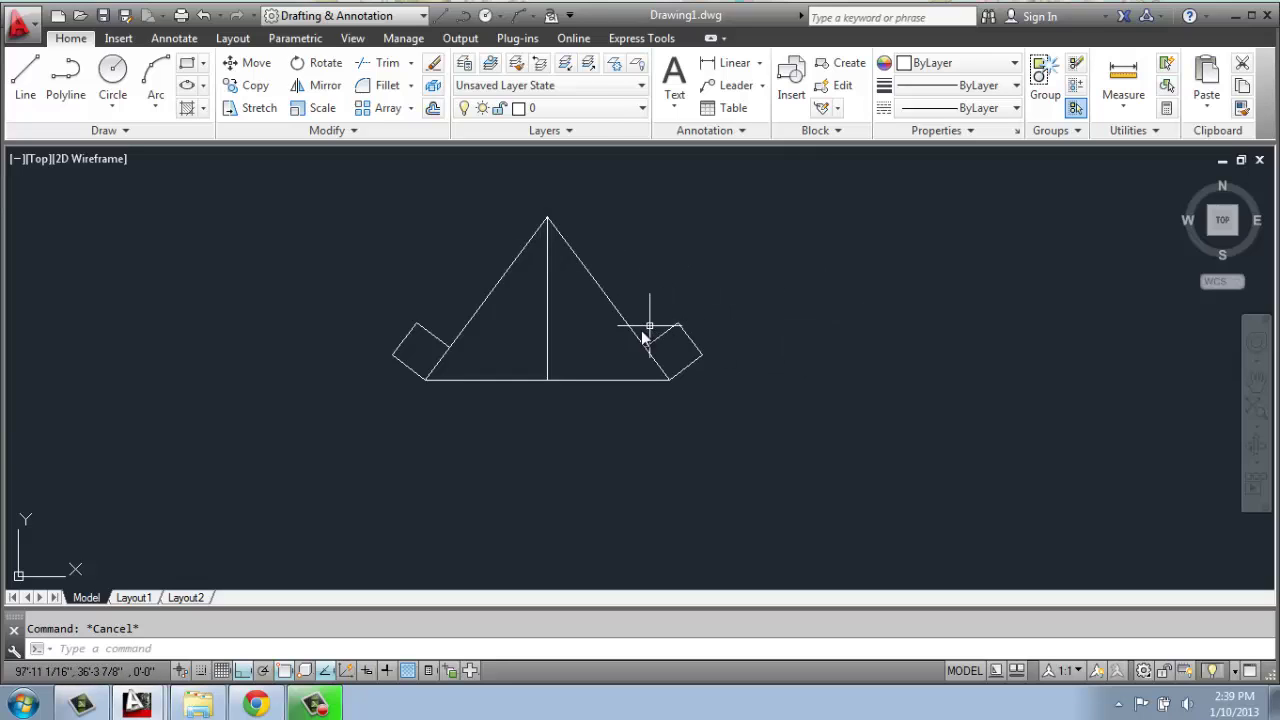
key(ctrl+z)
key(ctrl+z)
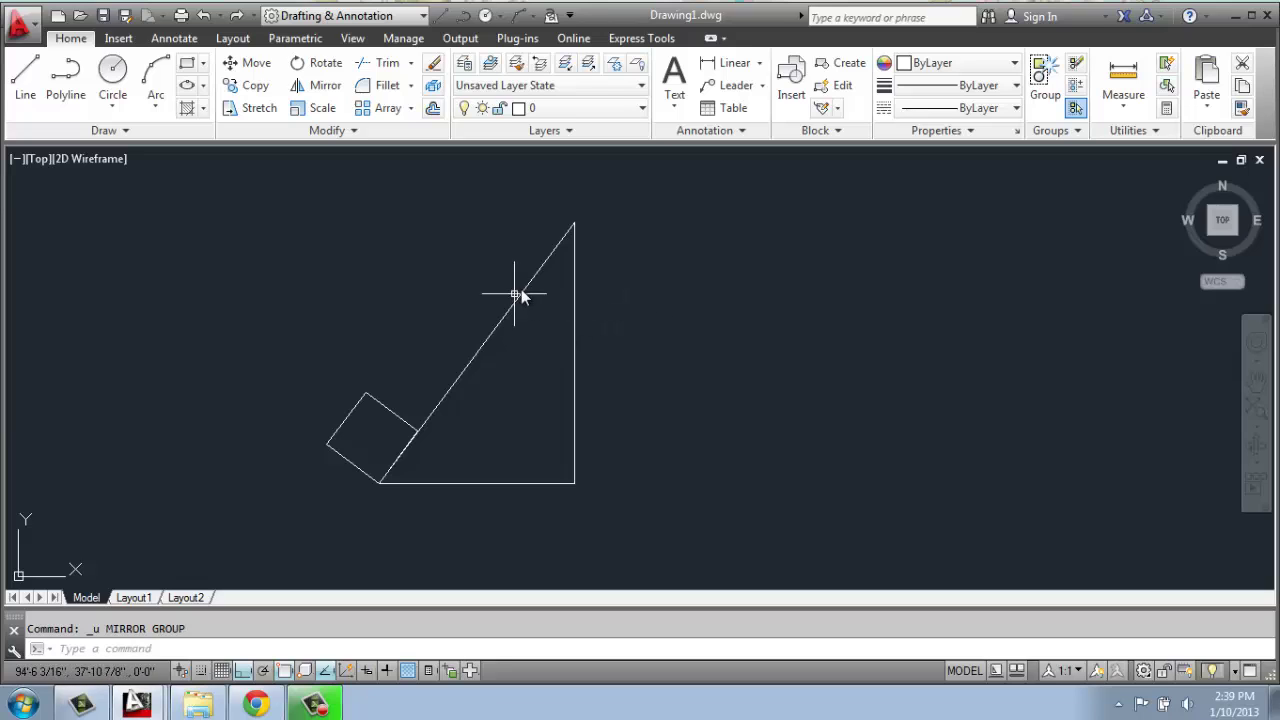
middle_drag(918, 318, 955, 302)
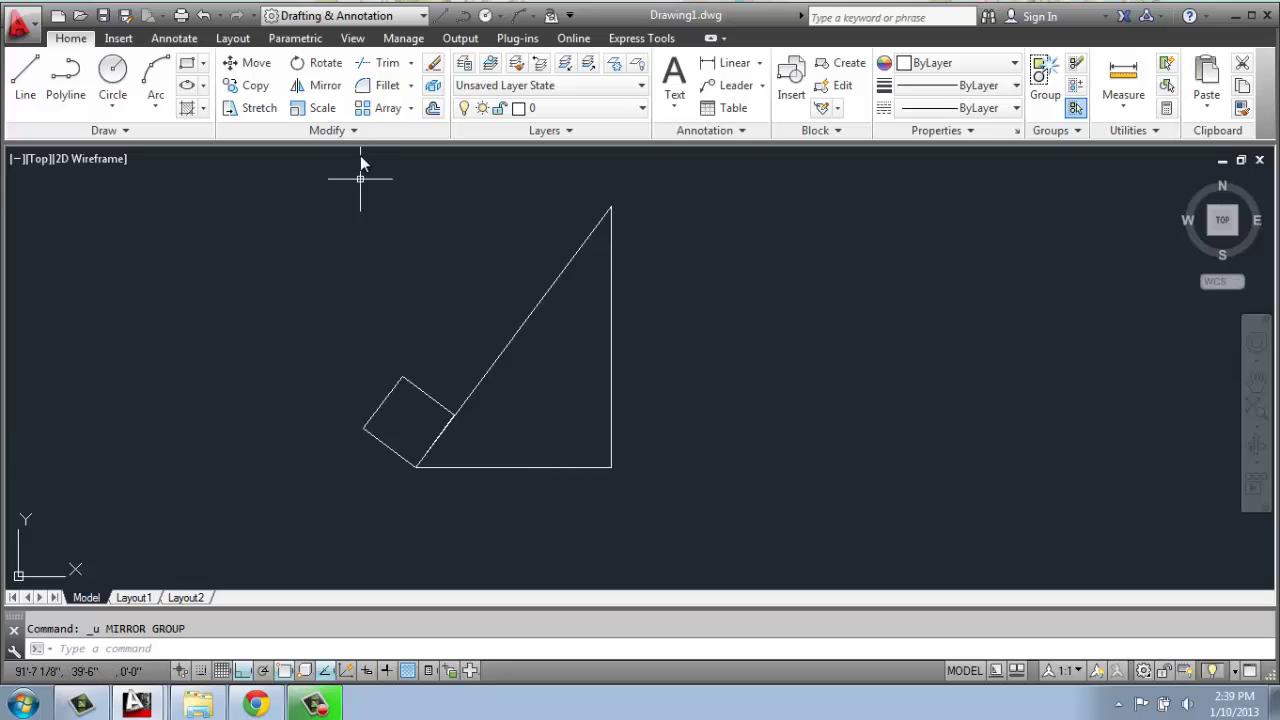
- Mirror the triangle and square across a vertical line offset 3 from the corner, keeping the originals
click(335, 88)
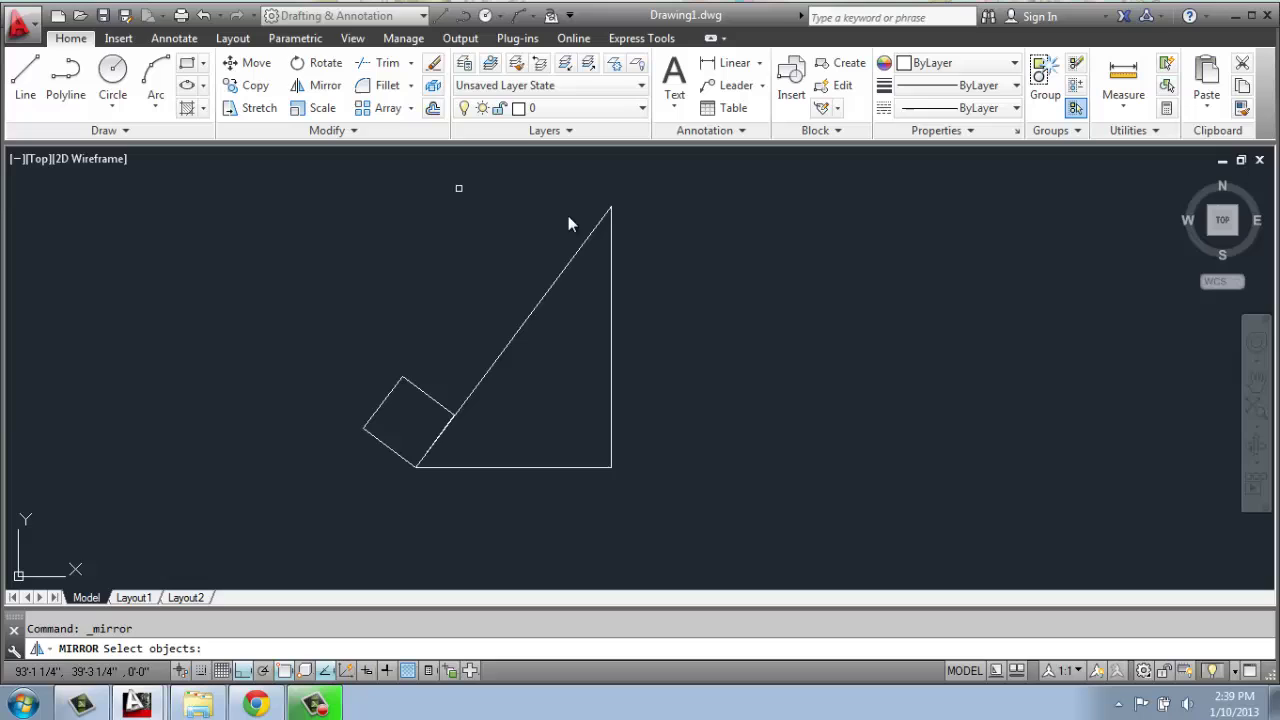
click(654, 191)
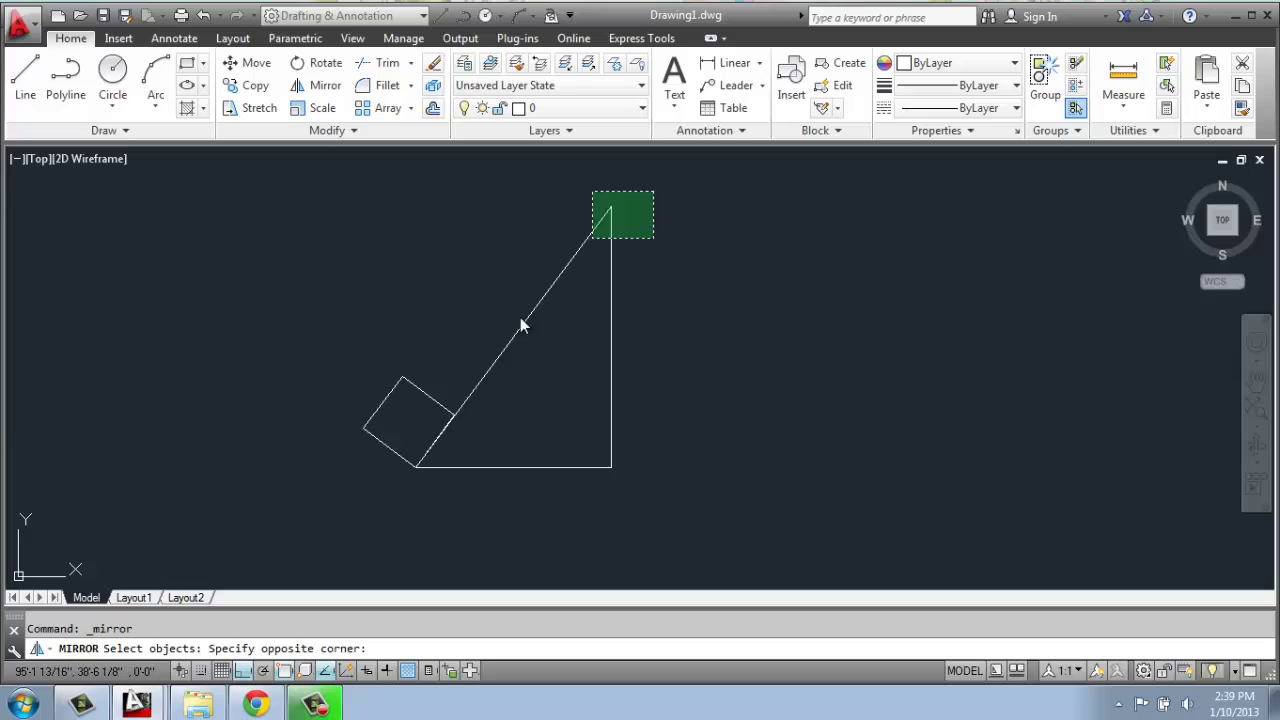
click(354, 496)
key(Return)
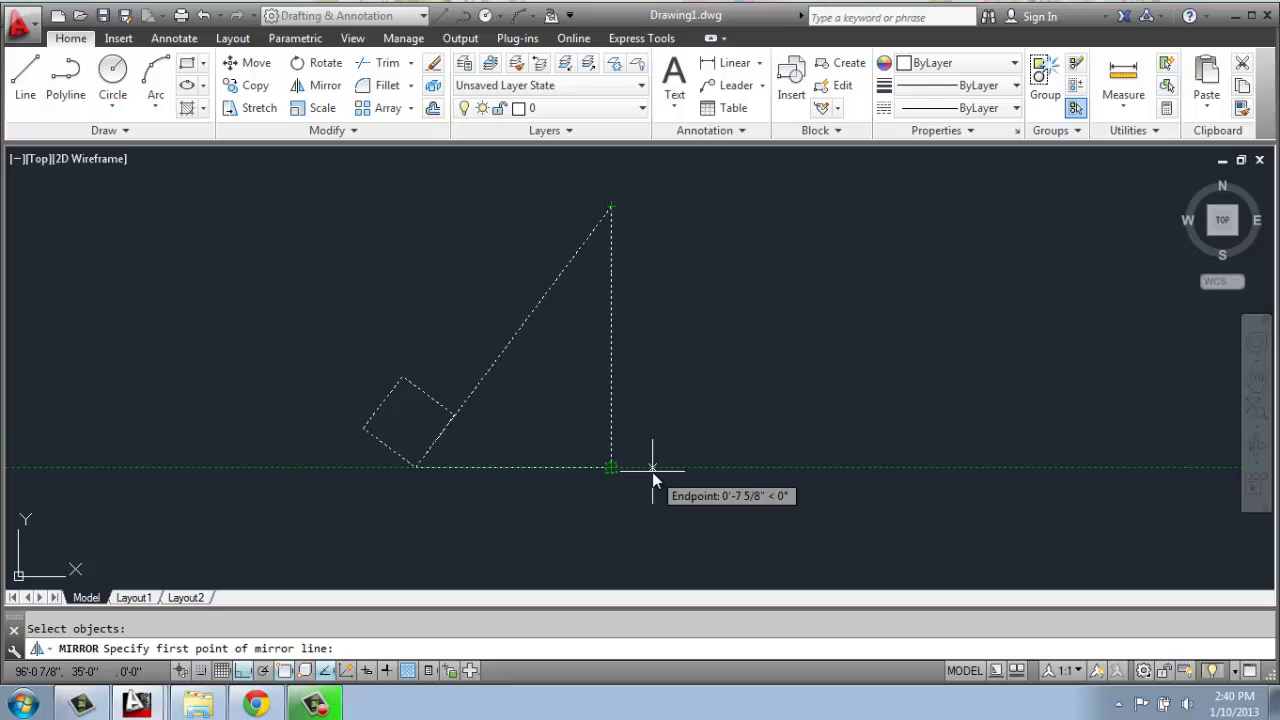
text(3)
key(Return)
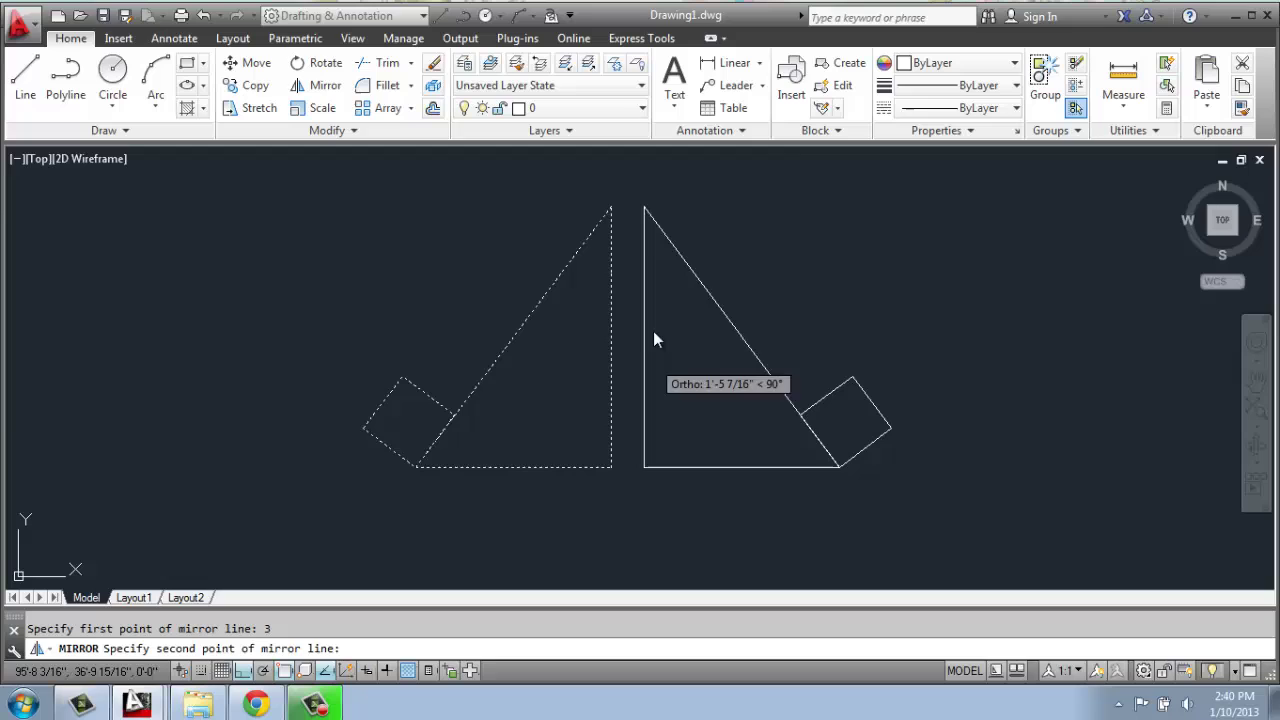
click(628, 180)
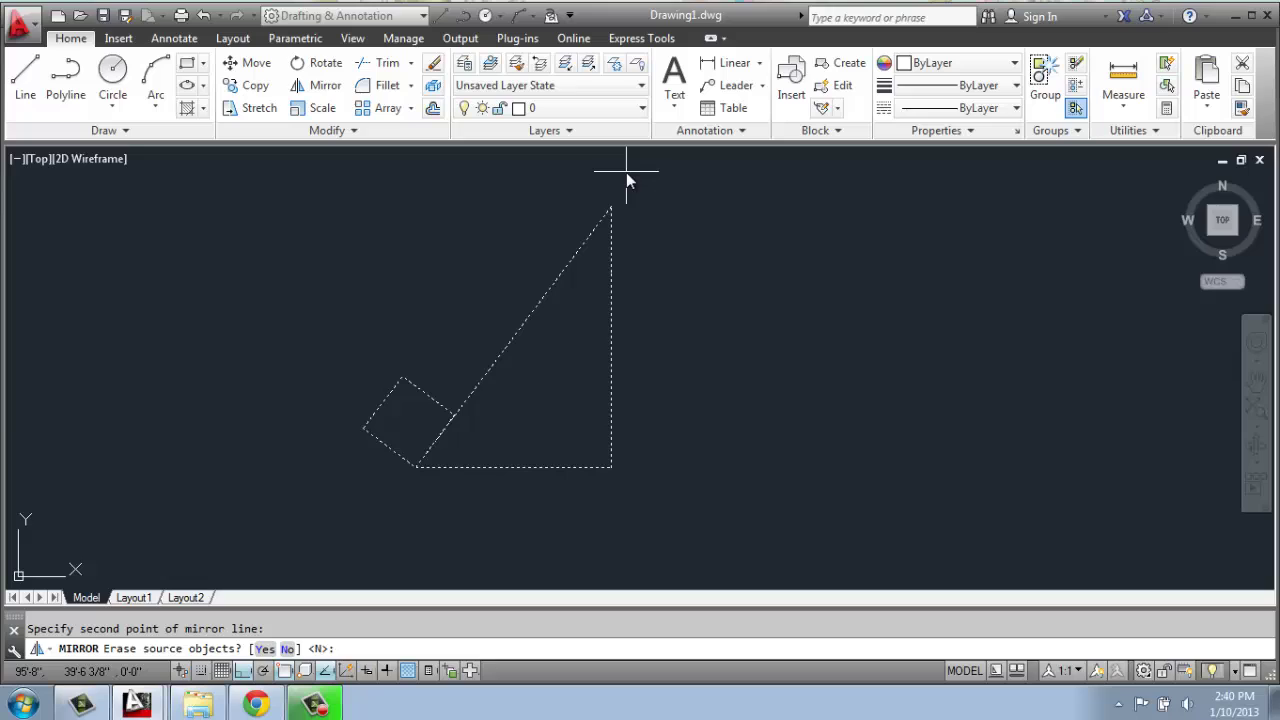
key(Return)
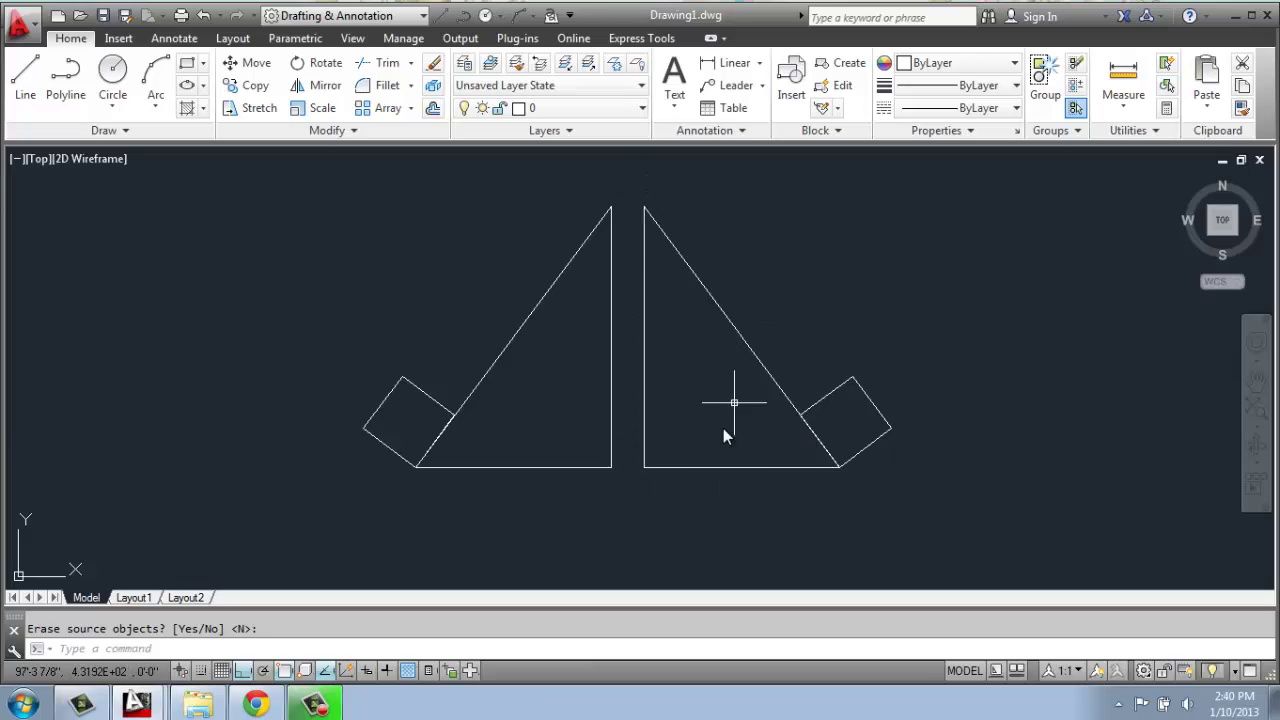
scroll(662, 456, up, 2)
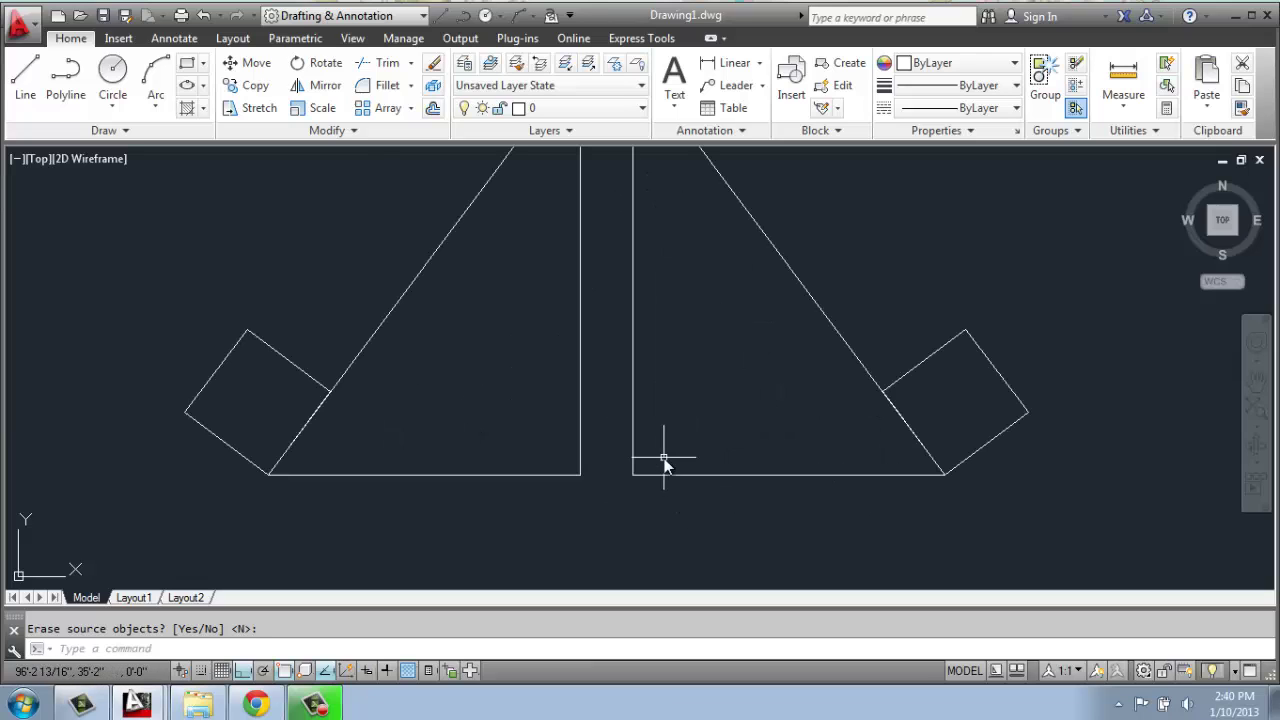
click(15, 82)
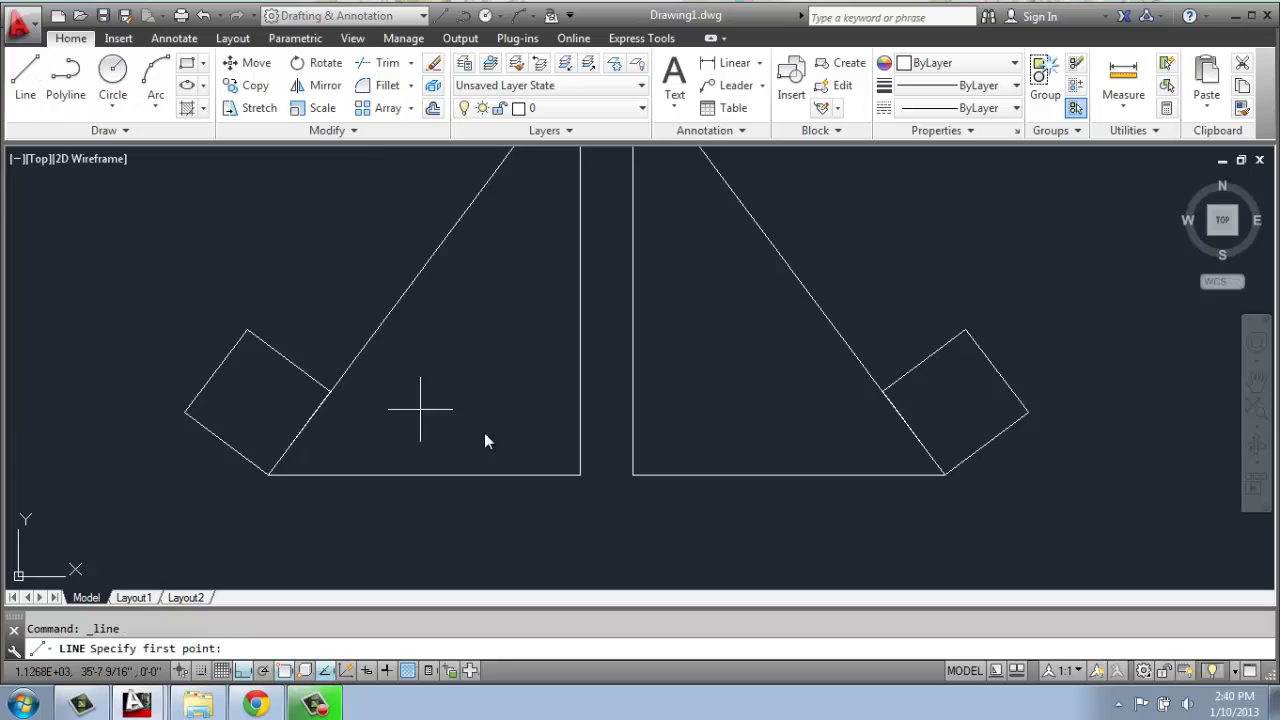
click(585, 480)
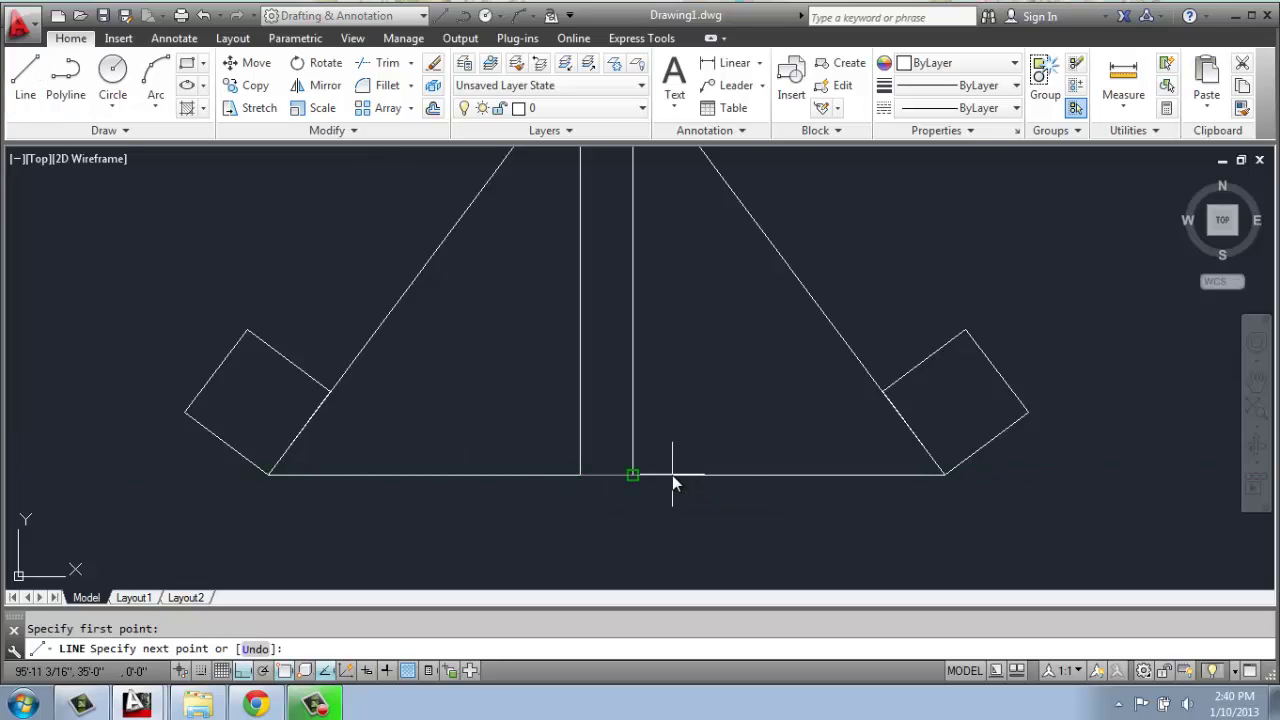
click(672, 475)
key(Return)
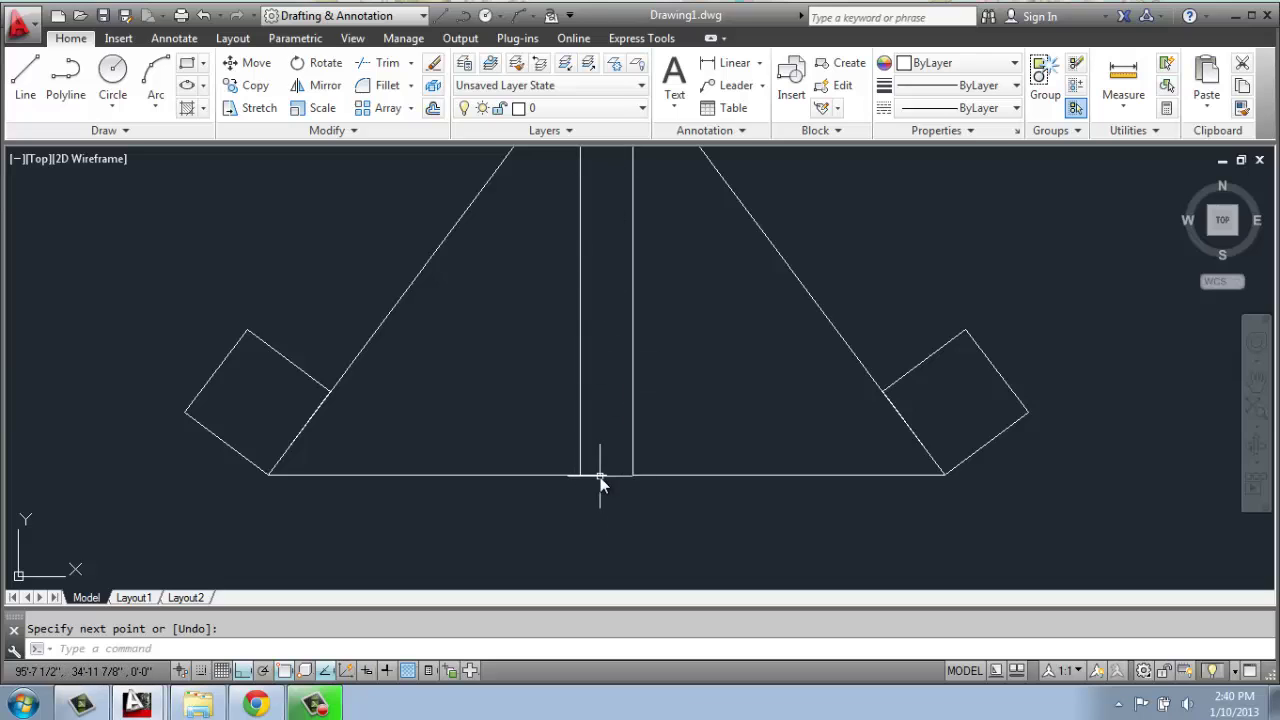
key(Escape)
click(612, 474)
key(Delete)
scroll(560, 430, down, 4)
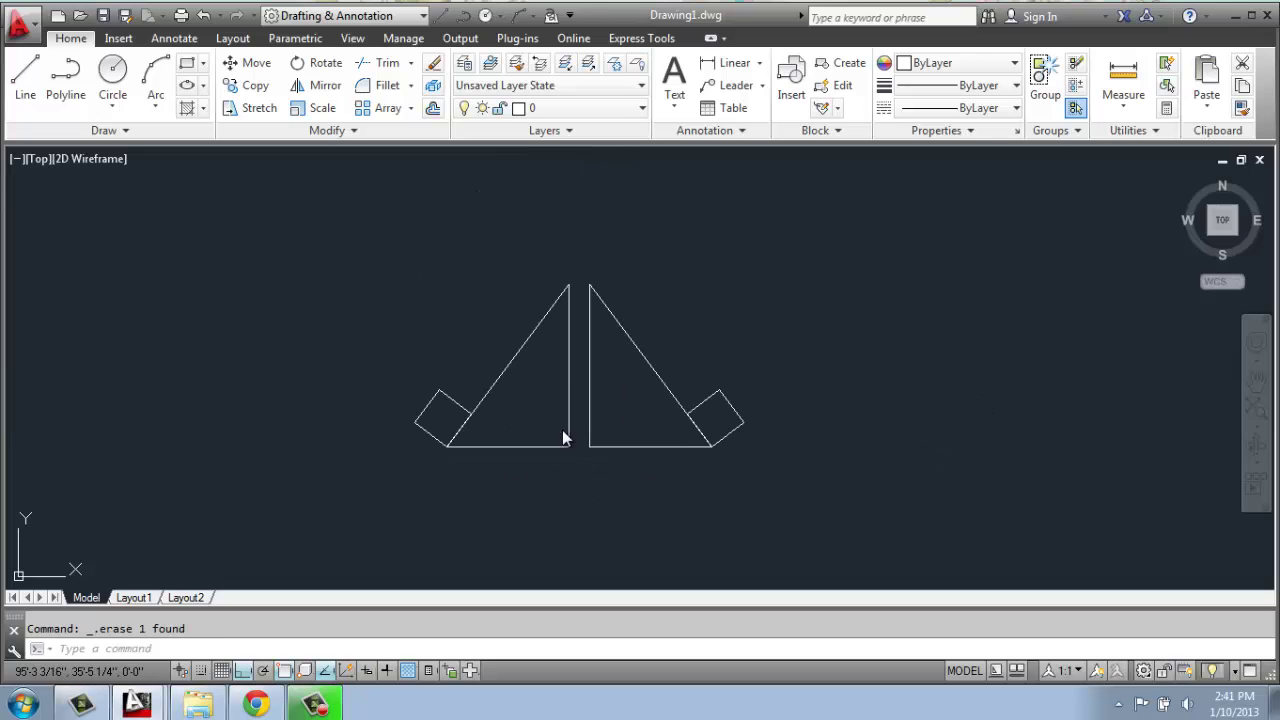
middle_drag(549, 417, 584, 364)
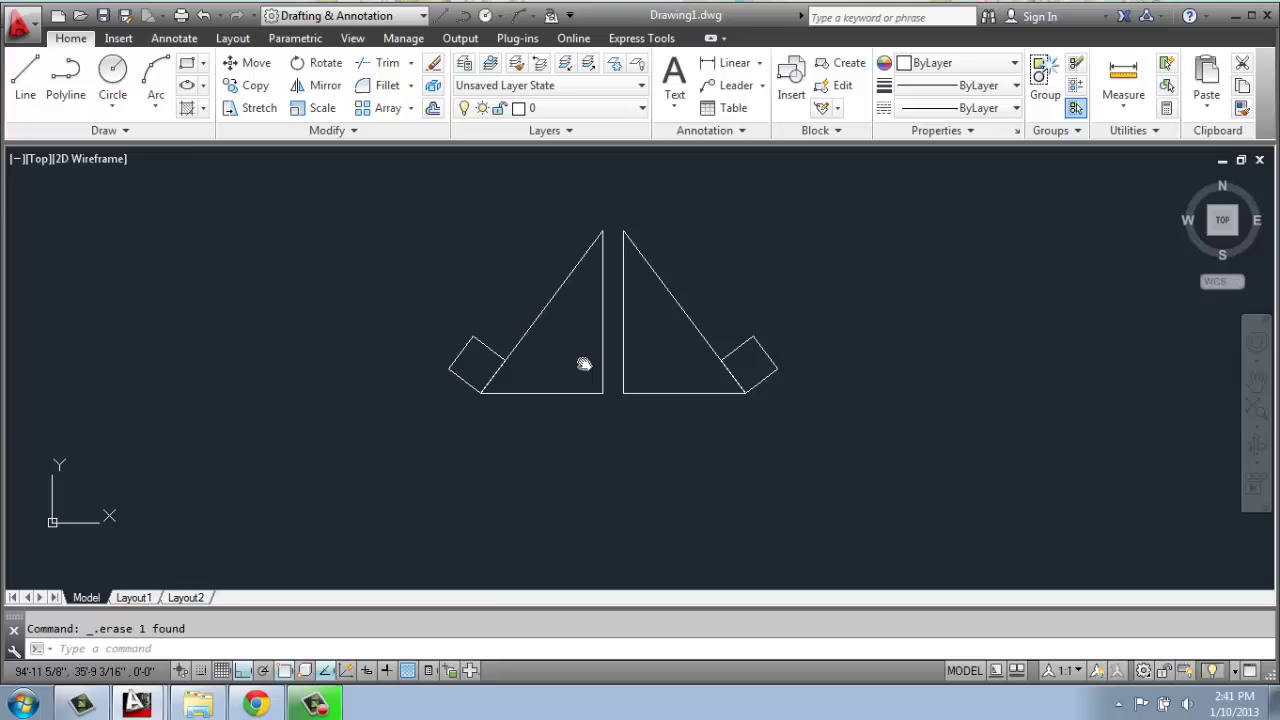
- Mirror both shapes across a horizontal line 3 below the corner, keeping the originals, and recentre the view
click(302, 88)
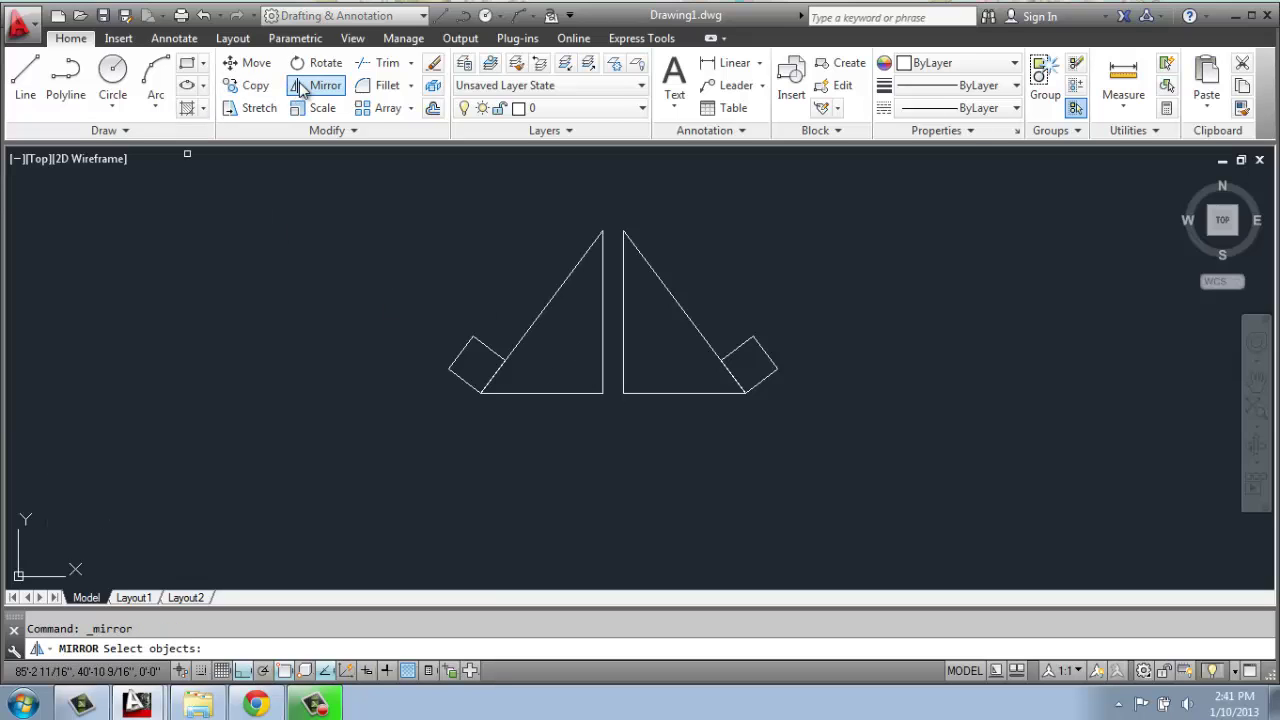
click(852, 222)
click(412, 445)
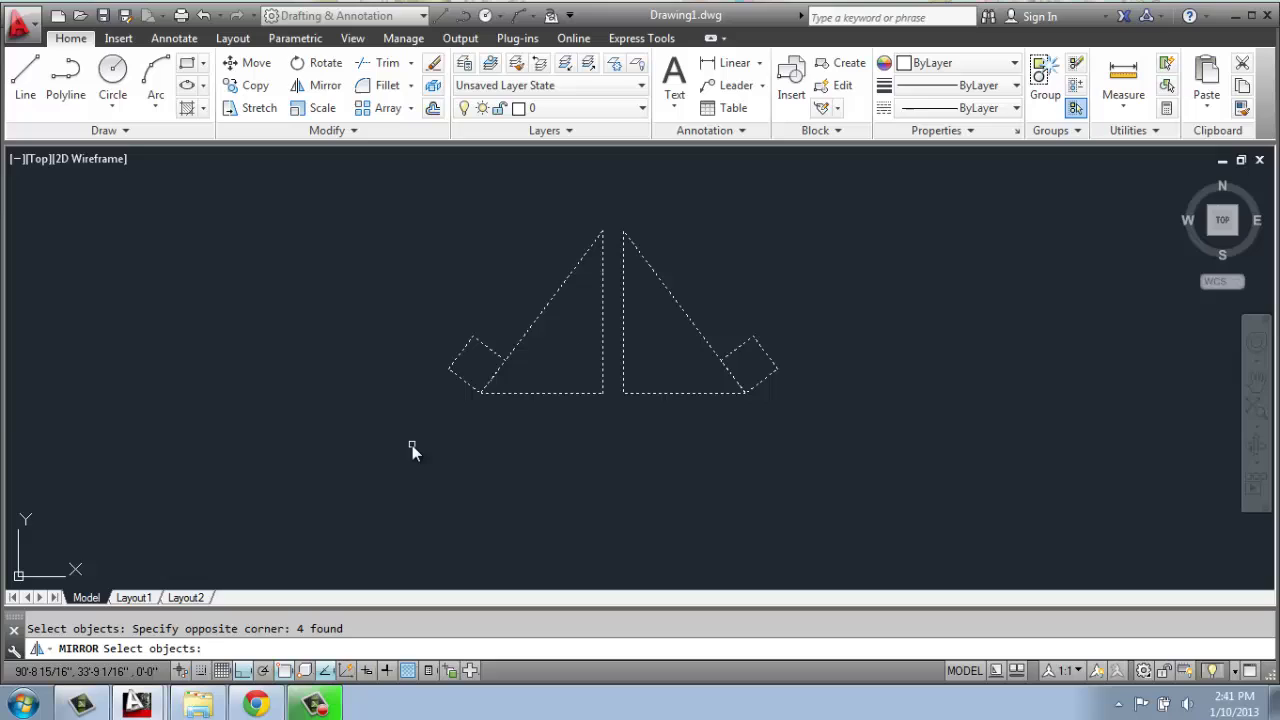
key(Return)
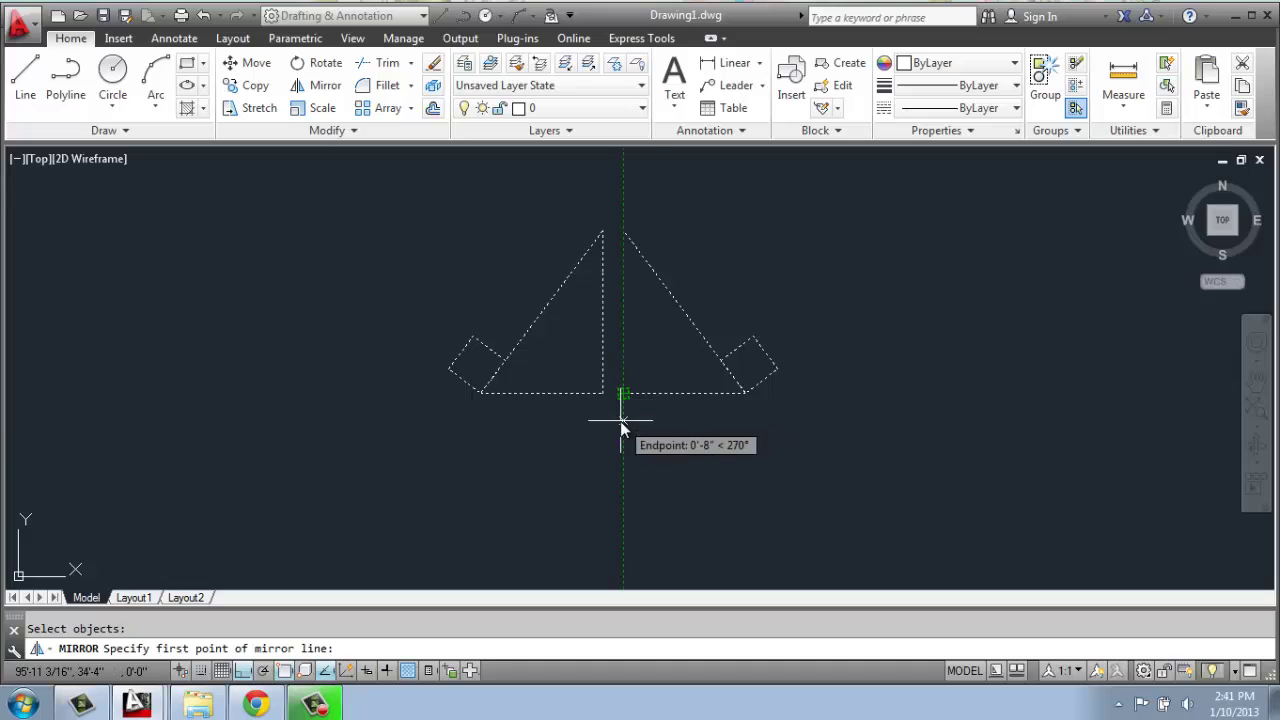
text(3)
key(Return)
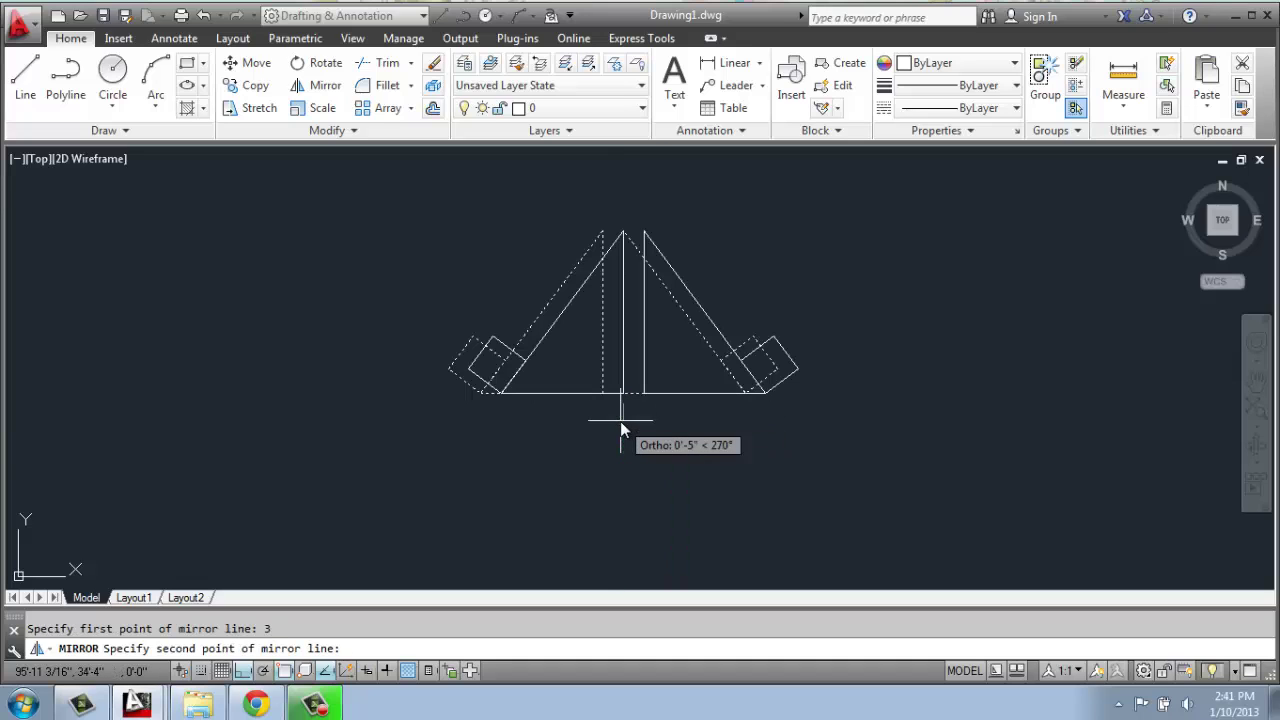
click(234, 392)
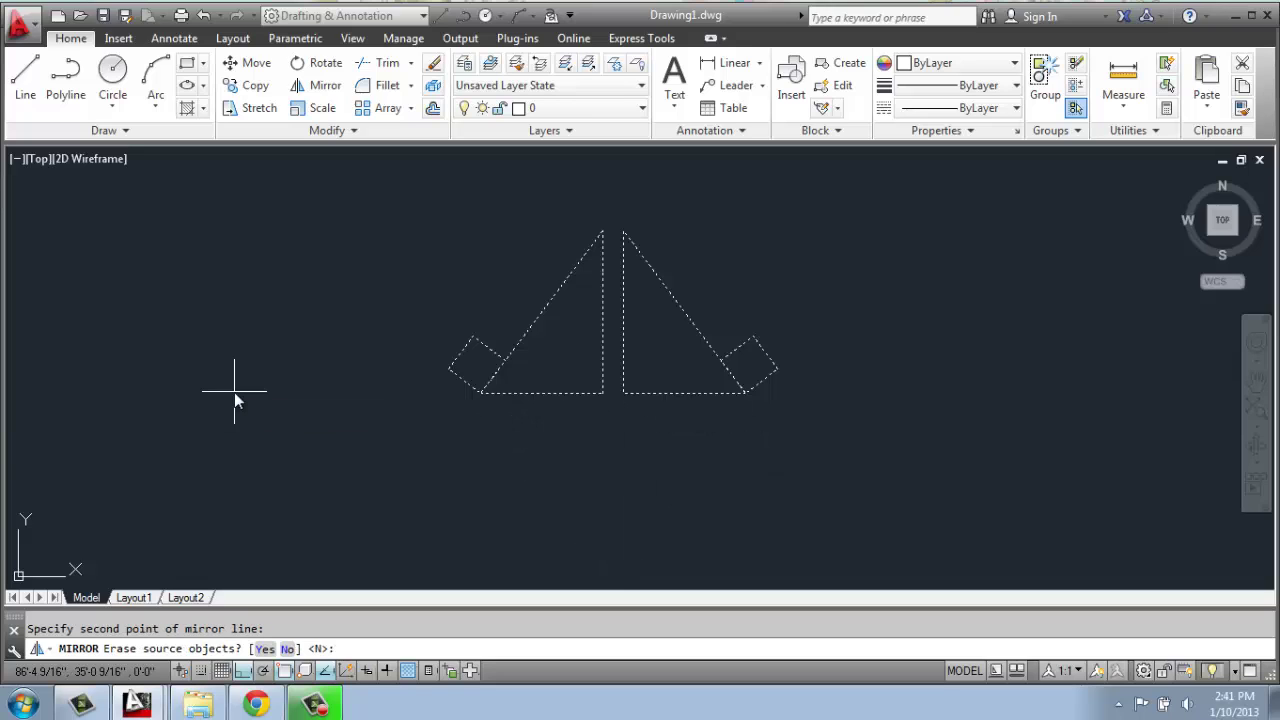
key(Return)
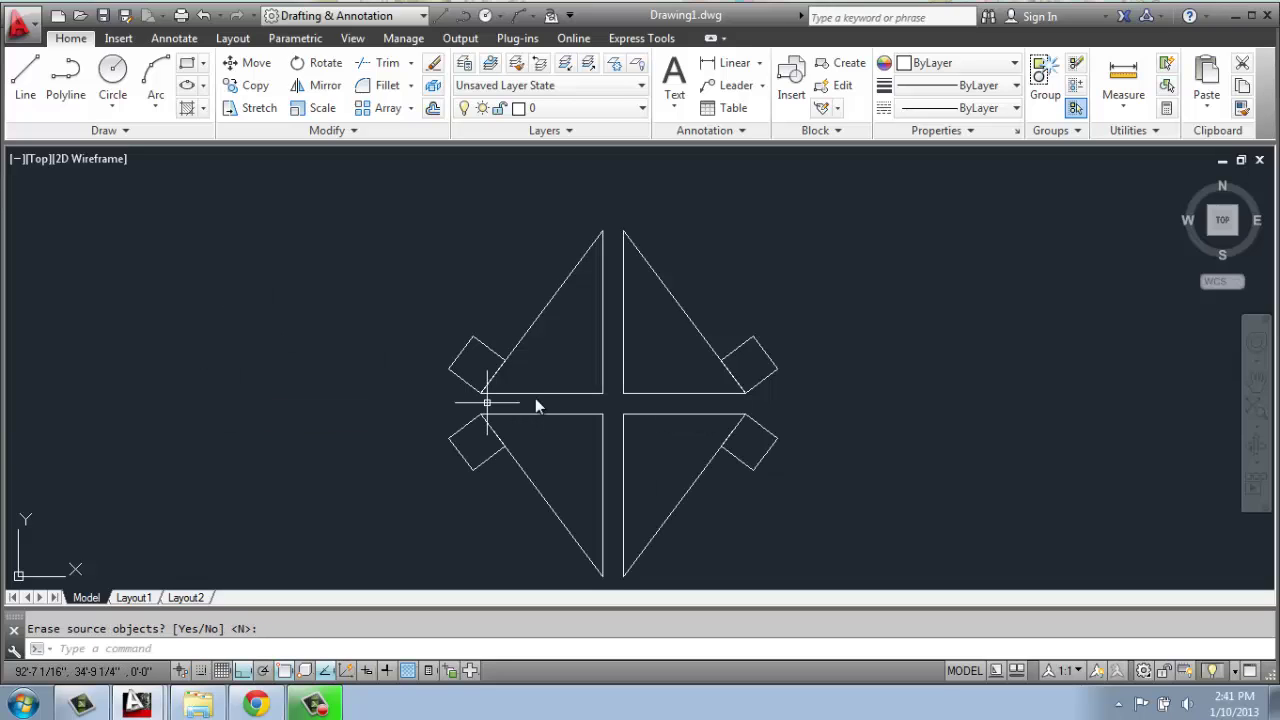
middle_drag(550, 380, 570, 330)
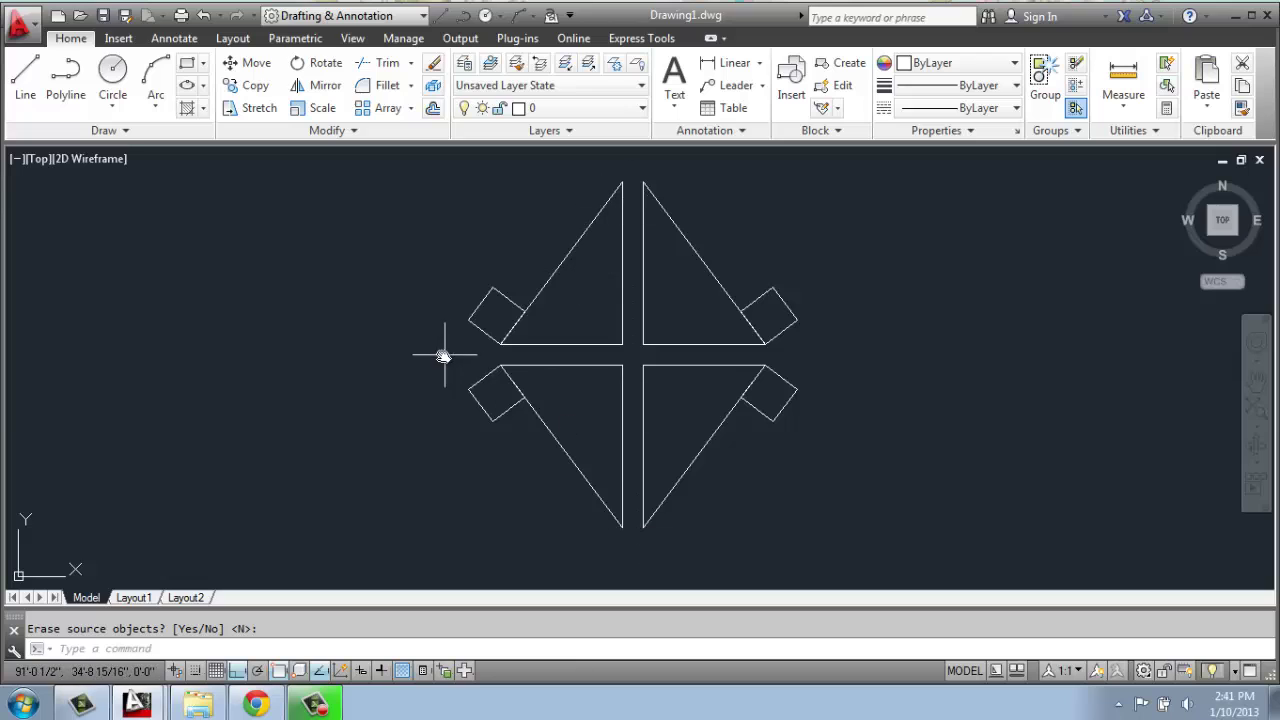